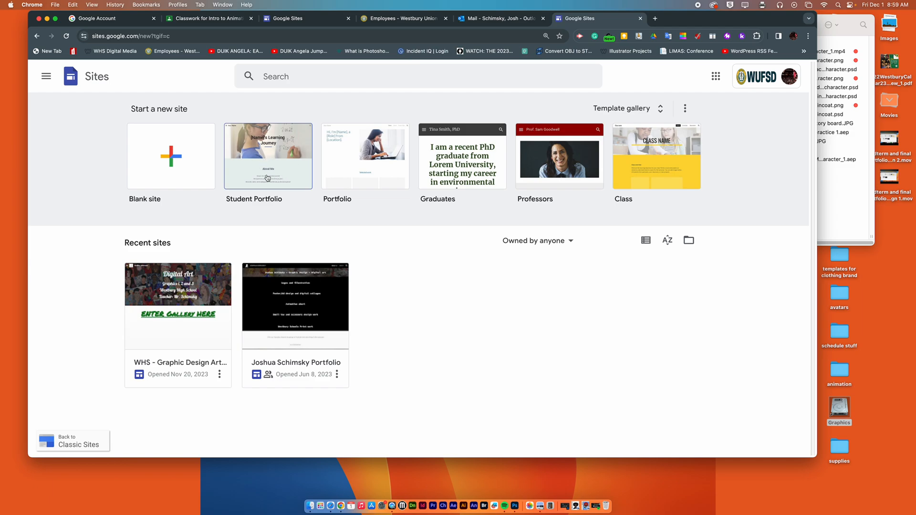
Step: Create a site from the Student Portfolio template and open its Art page under Classes
left_click(271, 162)
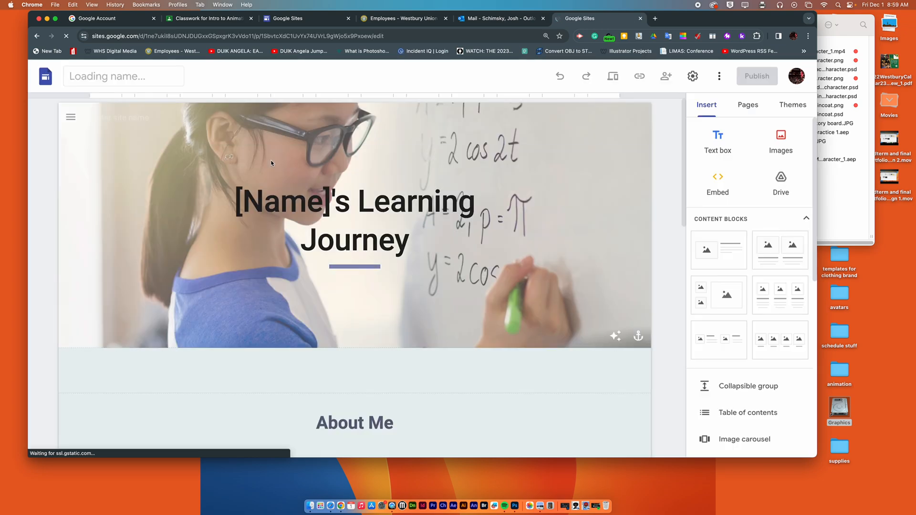
left_click(301, 181)
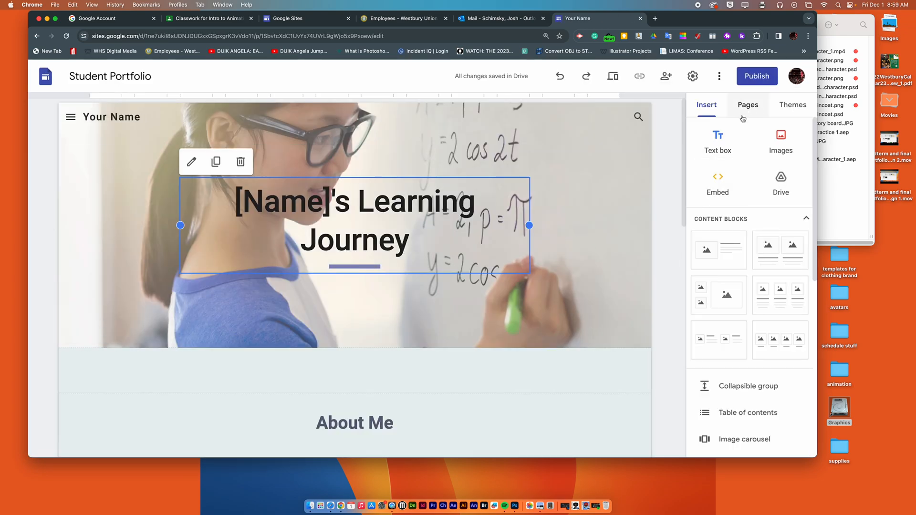
left_click(746, 106)
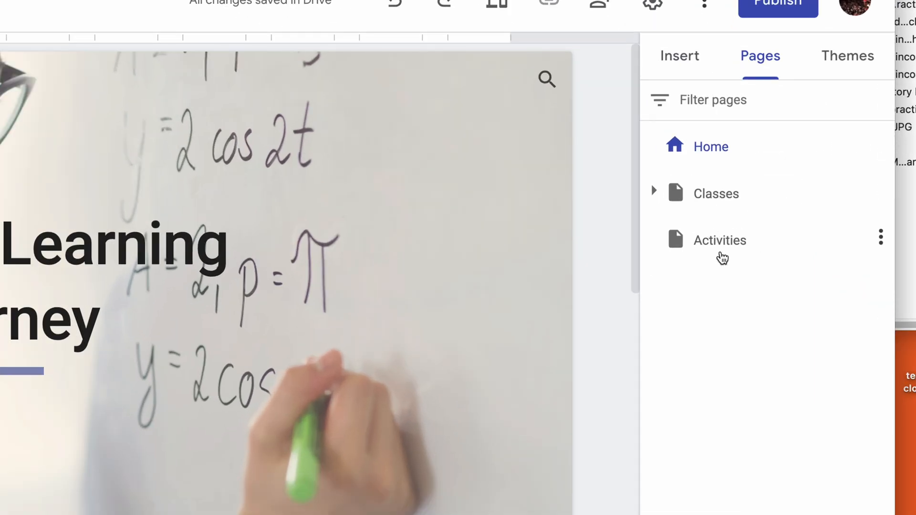
left_click(653, 194)
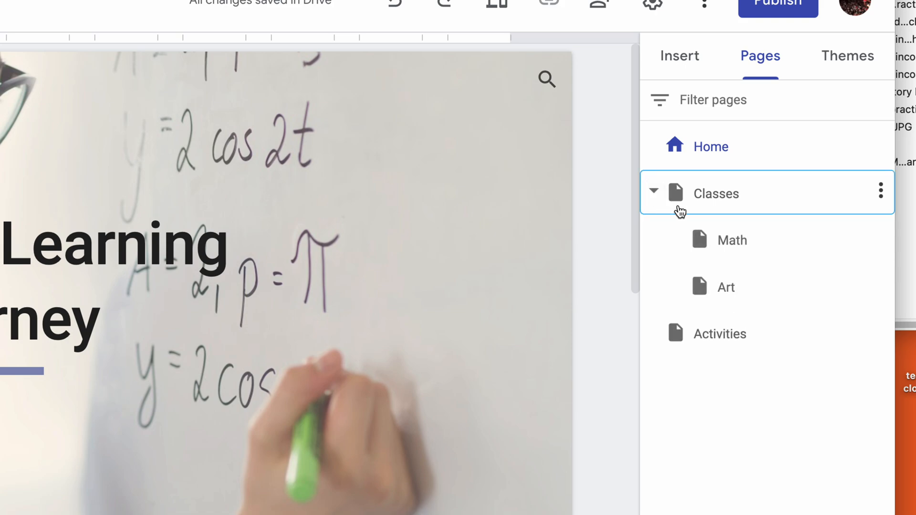
left_click(734, 291)
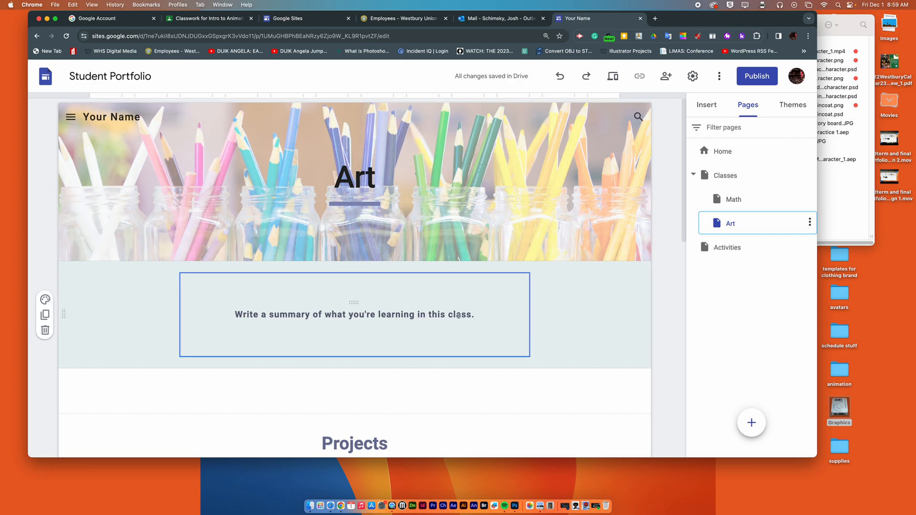
Step: Replace the class summary placeholder on the Art page with the lines "your name" and "Grade"
left_click_drag(475, 314, 229, 311)
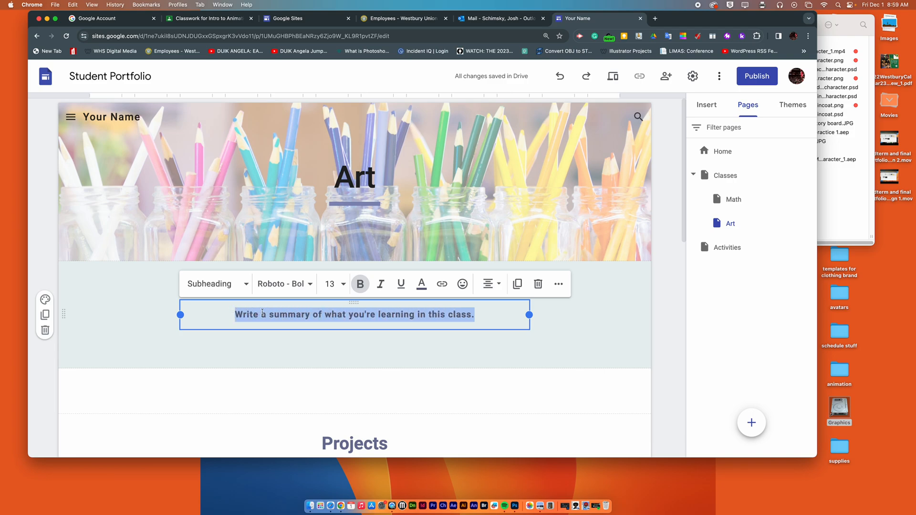
type("your name")
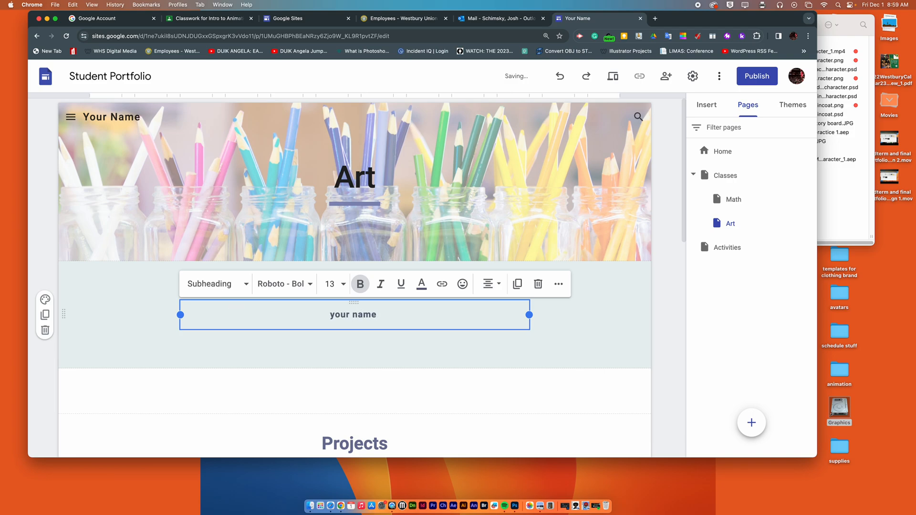
key("Return")
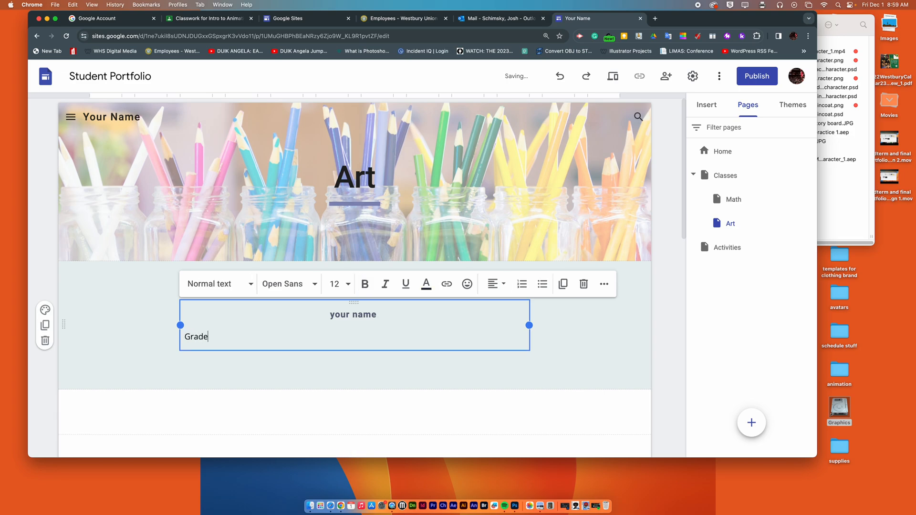
type("Grade")
key("Return")
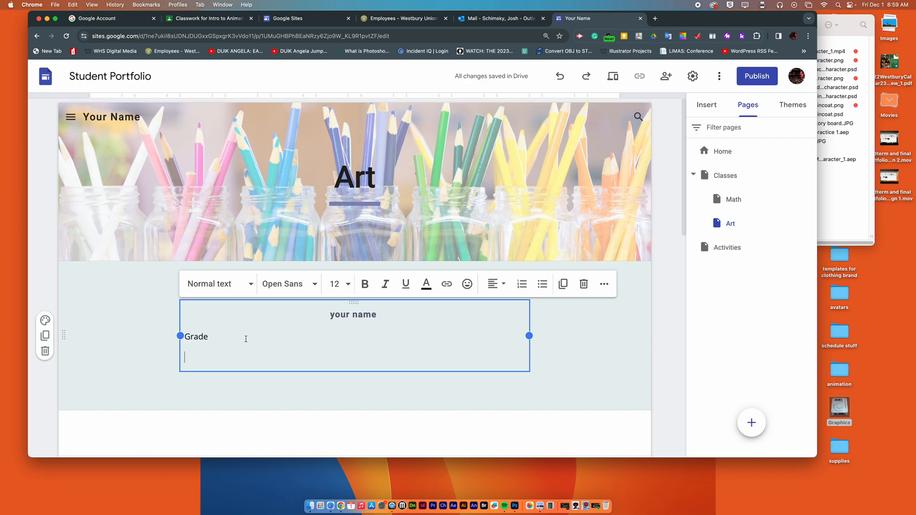
Step: Centre the "your name" and "Grade" lines and format them in Anton at size 24
left_click_drag(246, 339, 164, 311)
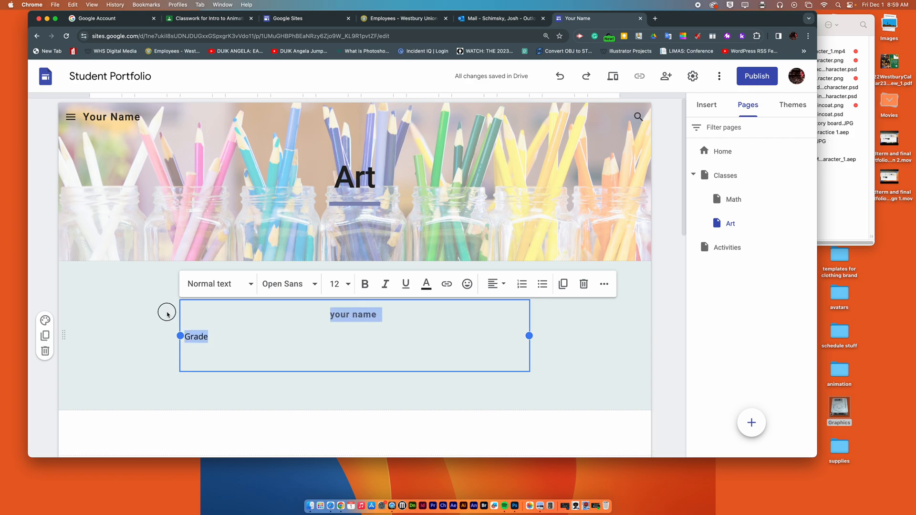
left_click(497, 284)
left_click(494, 335)
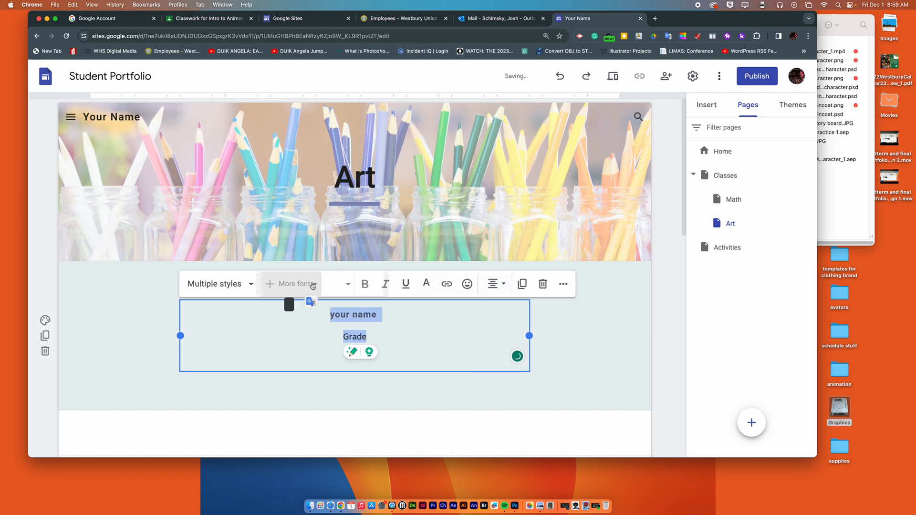
left_click(306, 289)
left_click(300, 436)
left_click(348, 284)
left_click(335, 264)
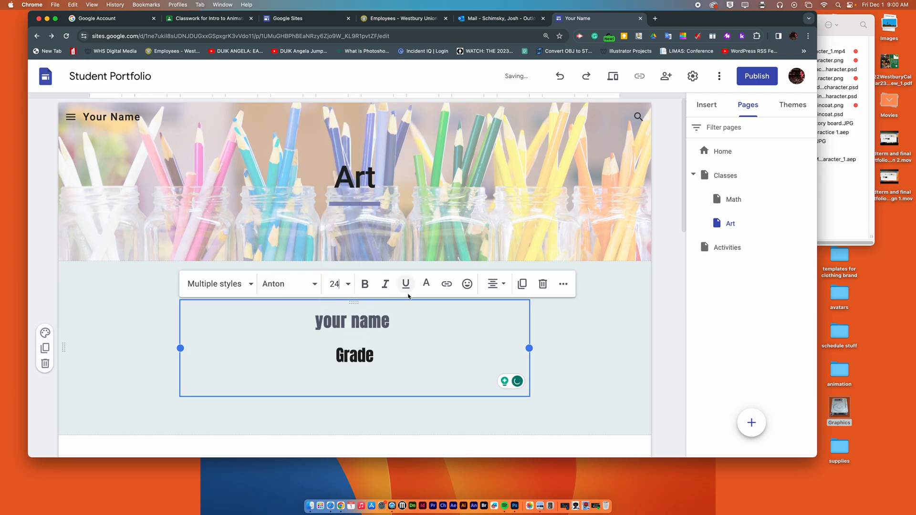
left_click(596, 316)
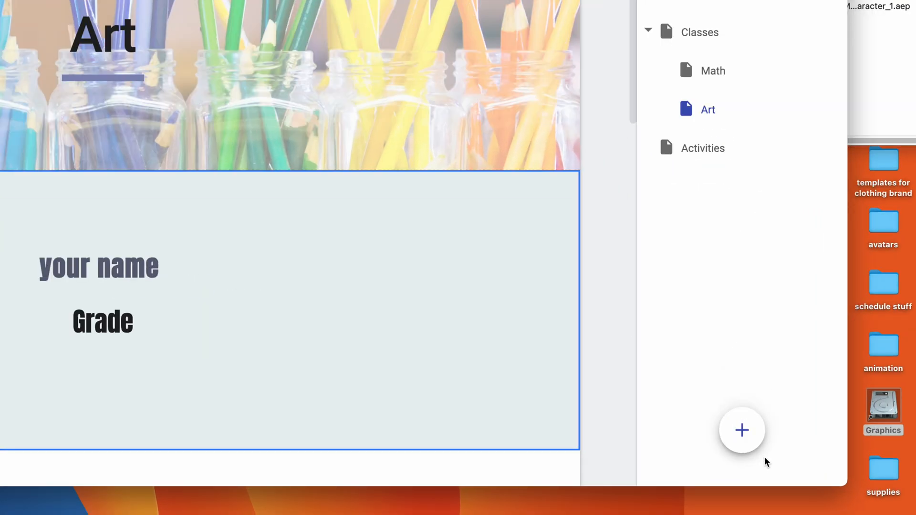
Step: Add a page named "Intro to animation" and nest it under the Art page
mouse_move(744, 445)
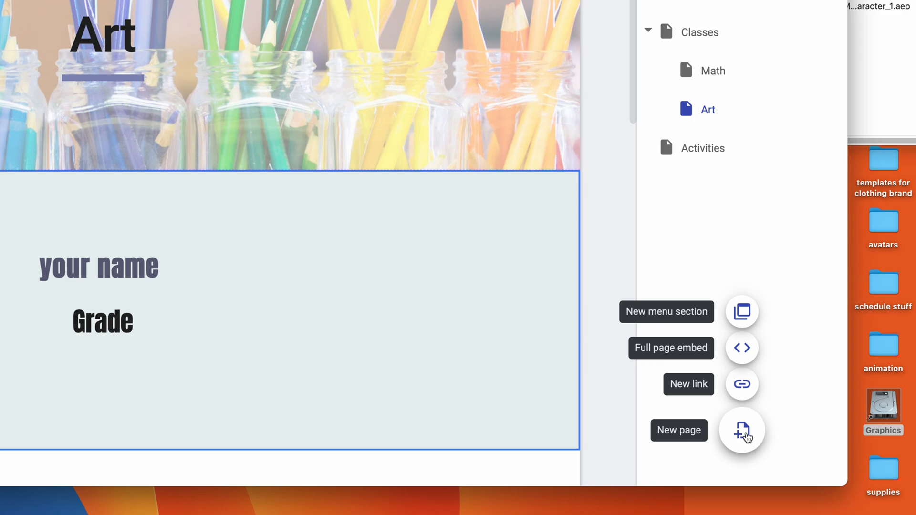
left_click(747, 439)
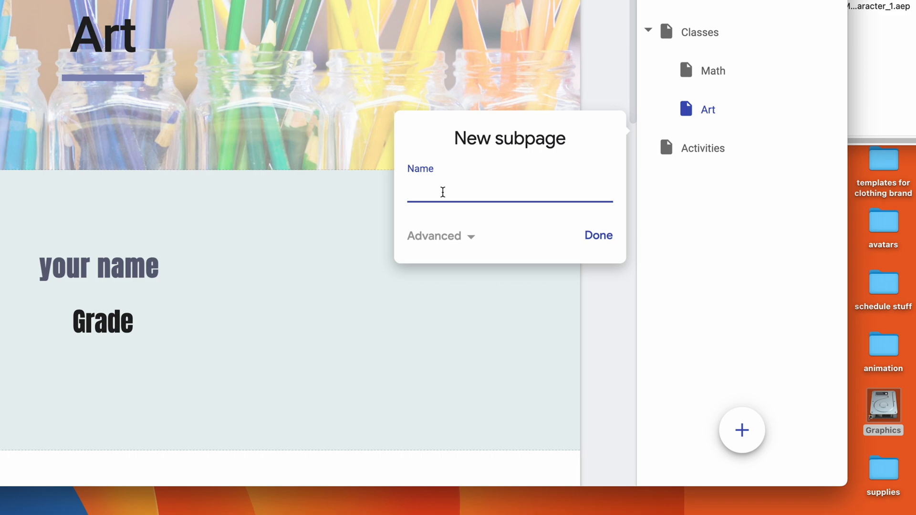
type("Intro to anima")
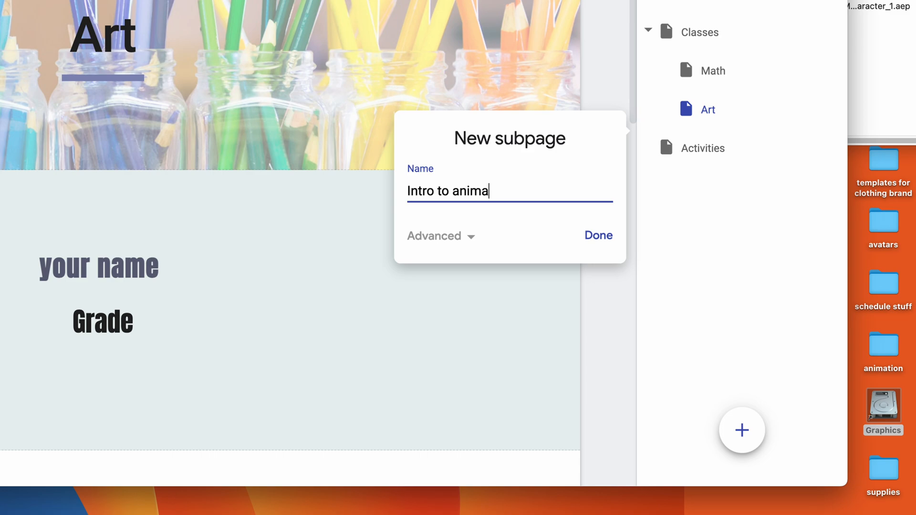
type("tion")
left_click(594, 237)
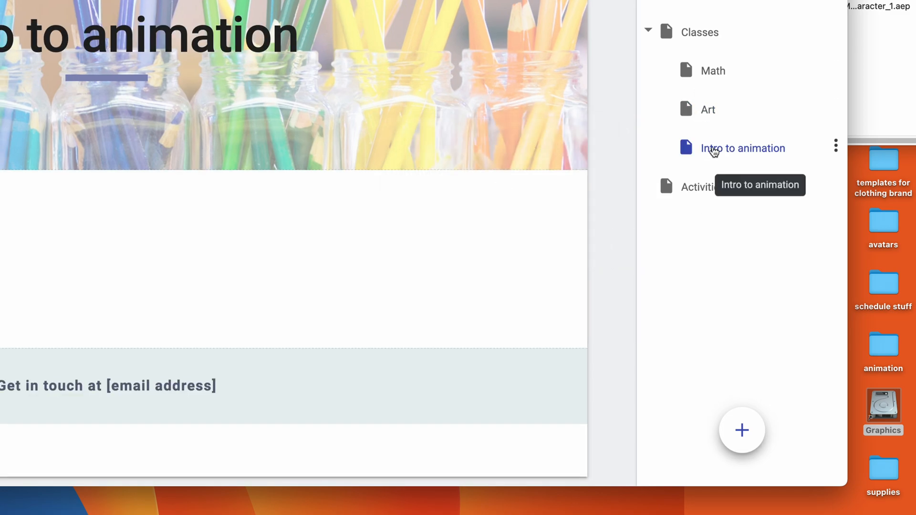
left_click_drag(753, 135, 731, 116)
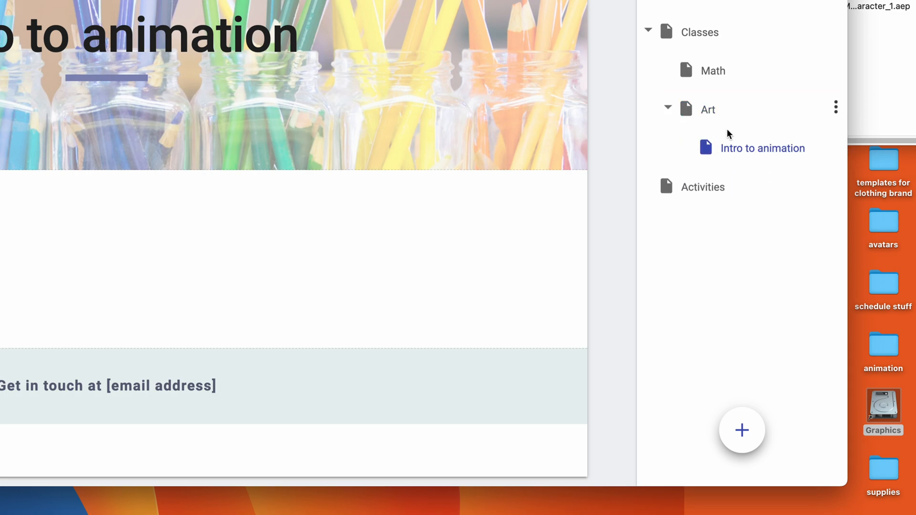
left_click(750, 151)
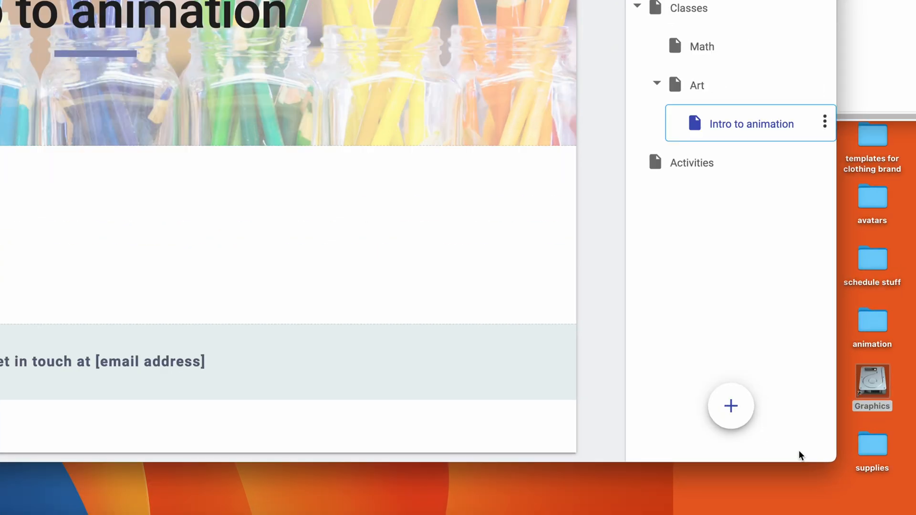
Step: Start another new page and enter "Project 1" as its name
mouse_move(754, 429)
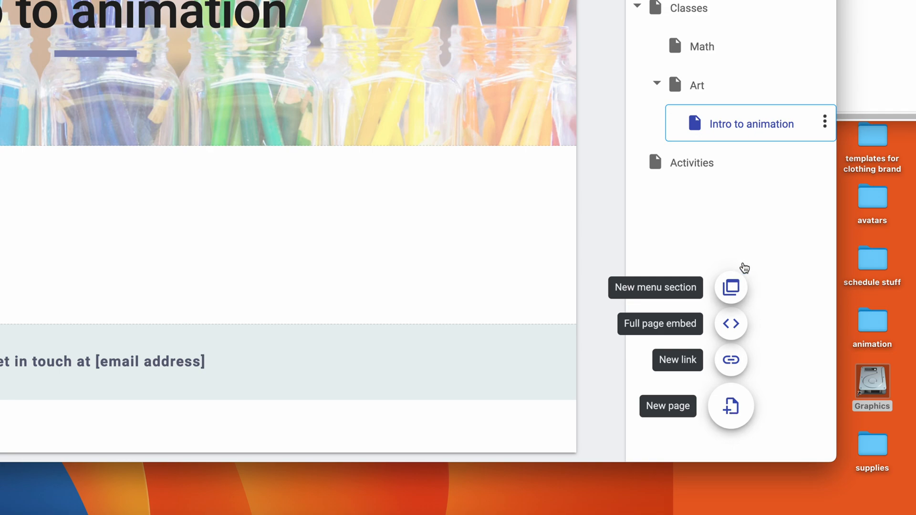
left_click(740, 409)
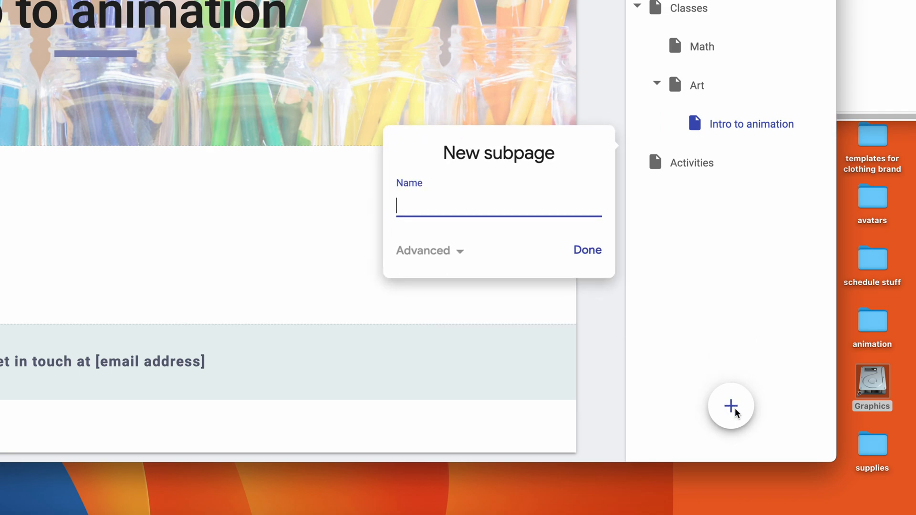
type("Project 1")
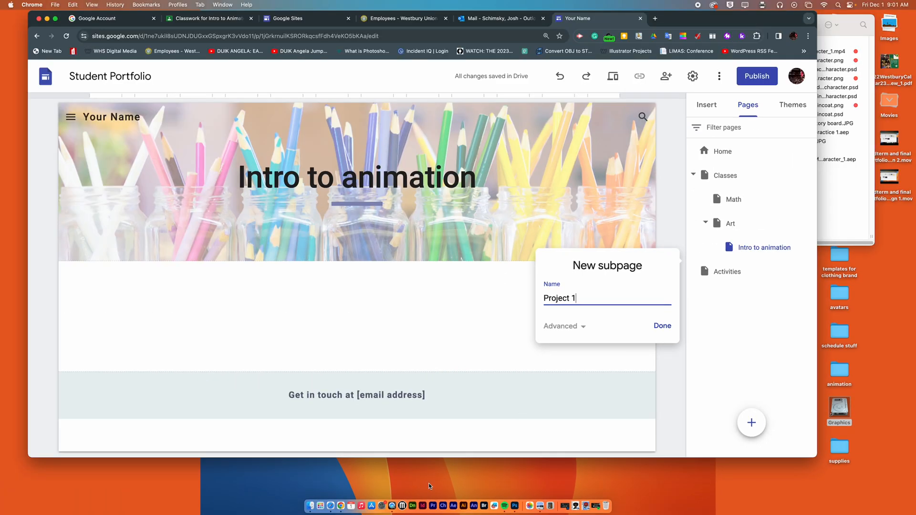
Step: Switch to Finder to check the project folder names, and return to the new page form
left_click(311, 507)
left_click_drag(631, 27, 343, 72)
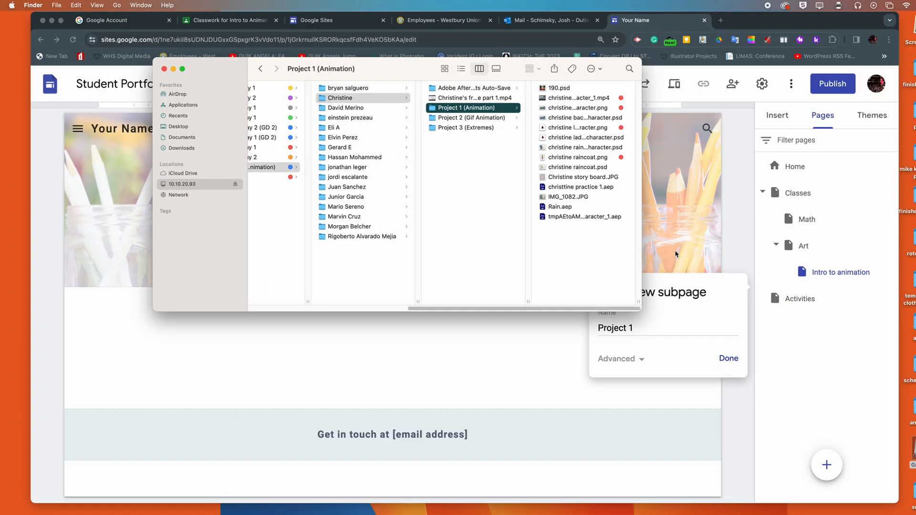
left_click(699, 306)
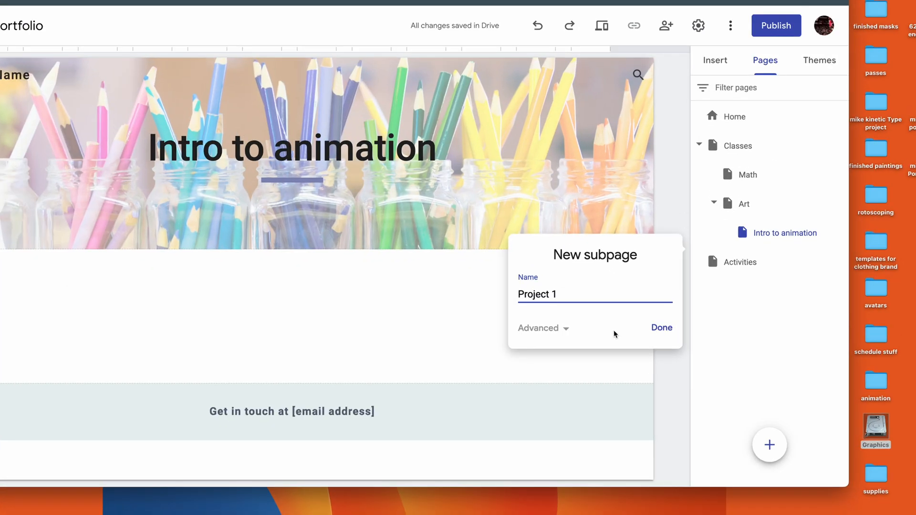
Step: Complete the new page's name as "Project 1 (Mini animation)", create it and nest it under Intro to animation
type("Project 1")
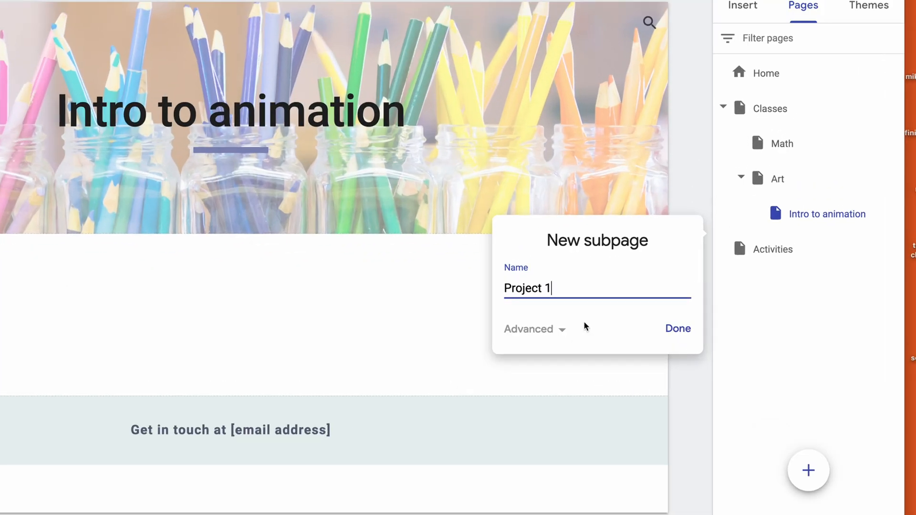
type(" (MIn")
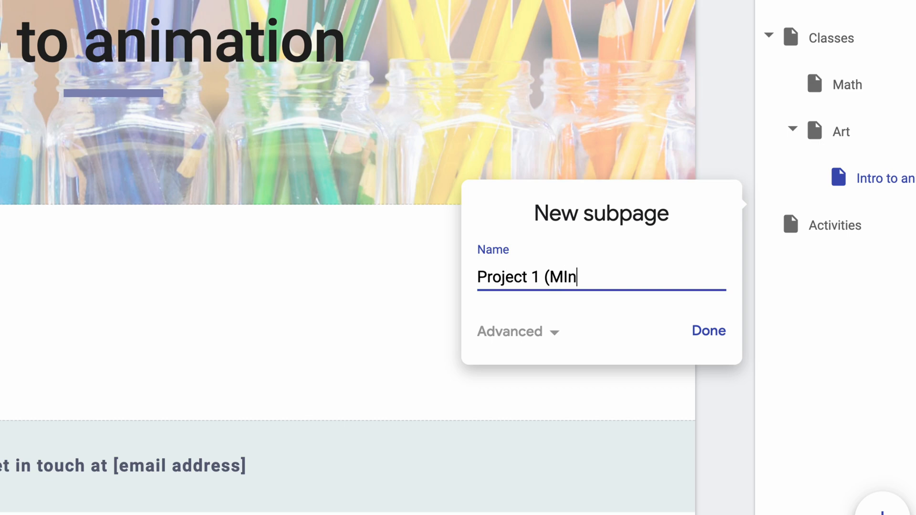
key("BackSpace")
type("ini animatioi")
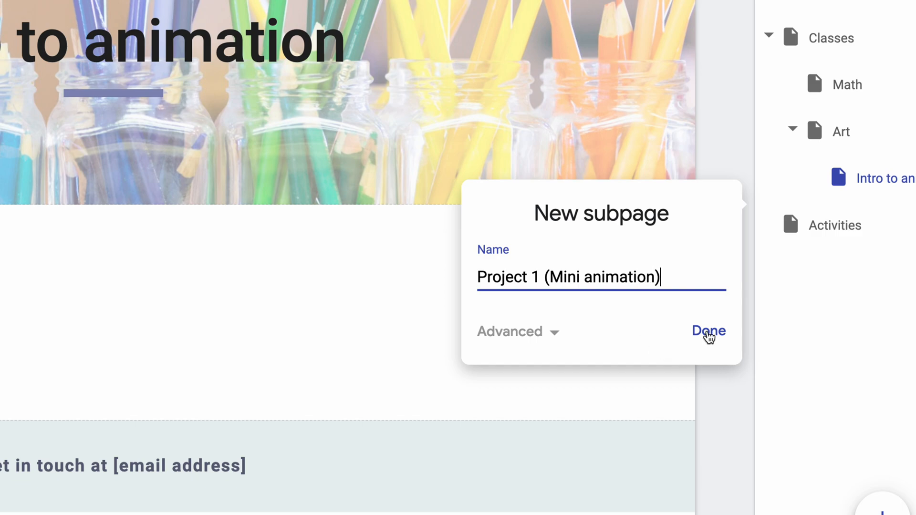
left_click(710, 332)
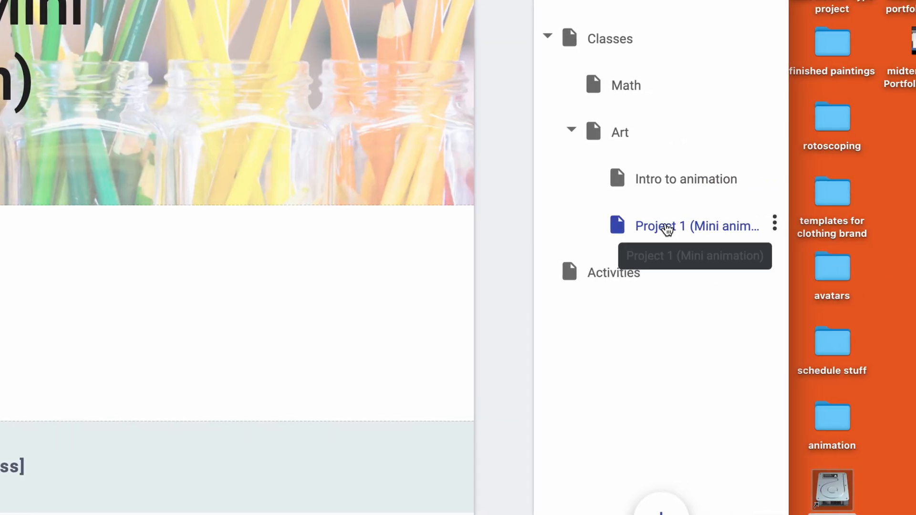
left_click_drag(678, 227, 686, 187)
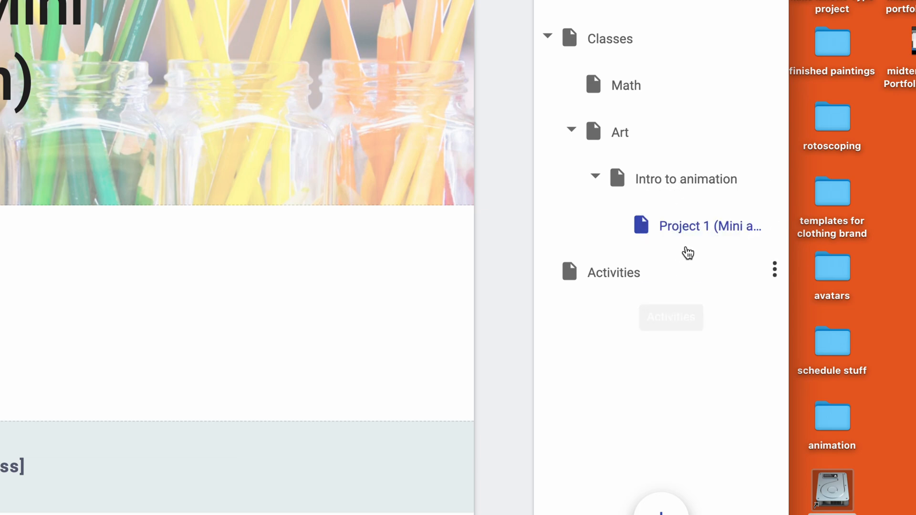
left_click(688, 233)
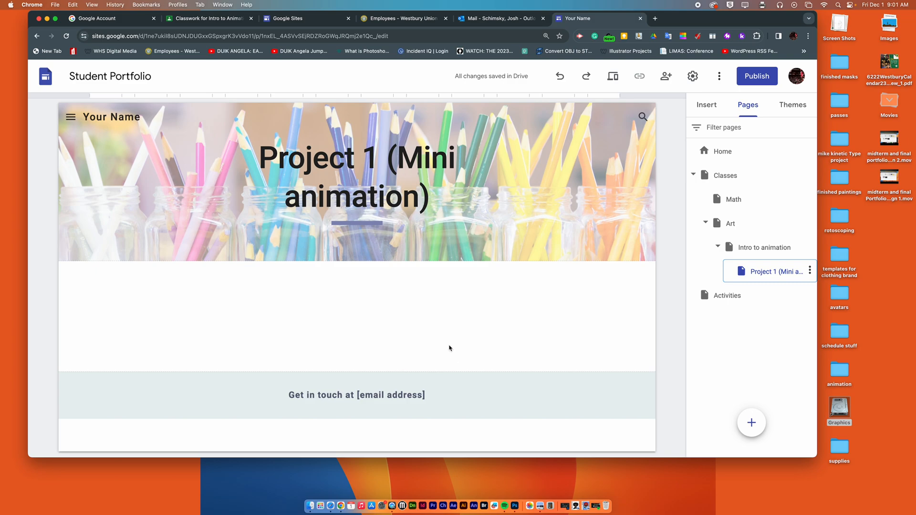
Step: Switch to Finder and preview IMG_1082.JPG, the raincoat, ladybug and background PNGs, and the MP4 movie in the Project 1 (Animation) folder
left_click_drag(678, 22, 664, 132)
left_click(478, 57)
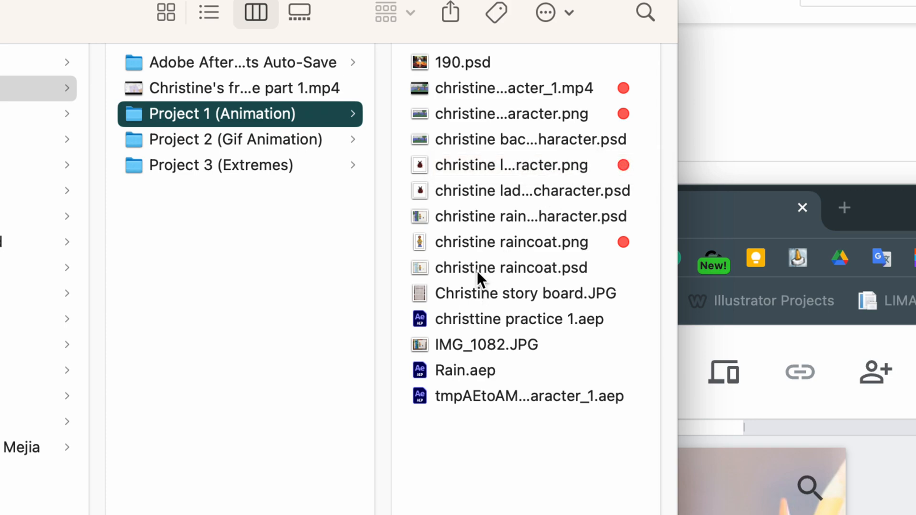
left_click(473, 343)
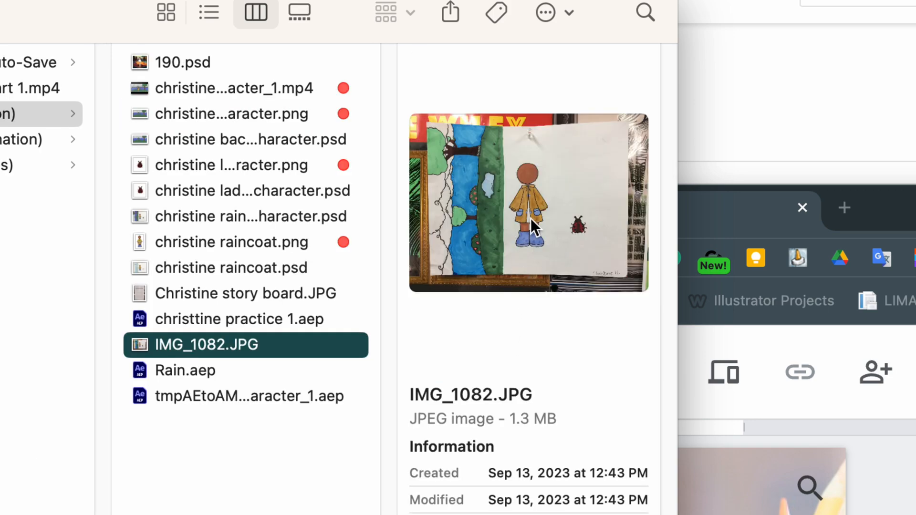
left_click(195, 242)
left_click(208, 167)
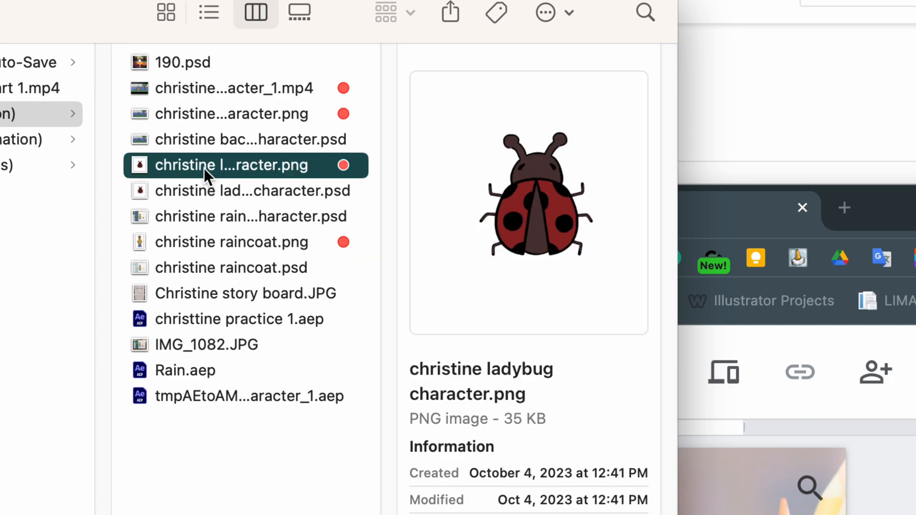
left_click(240, 113)
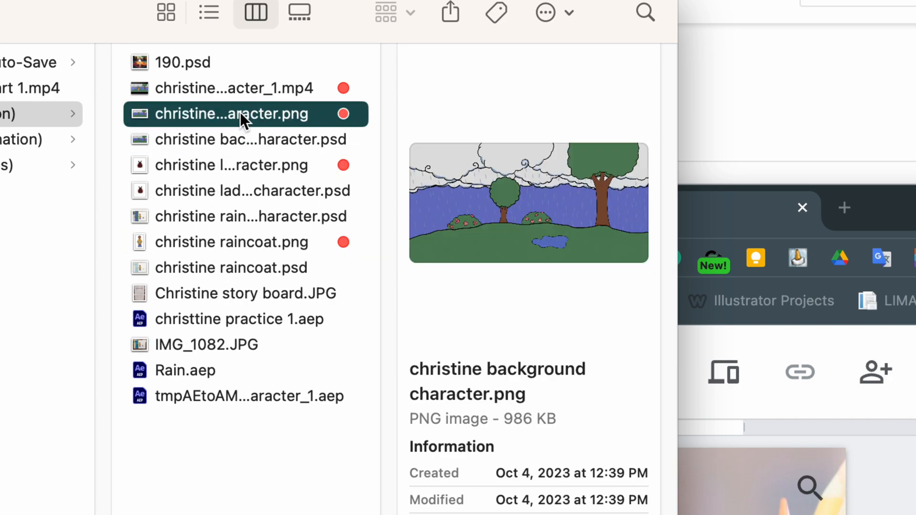
left_click(217, 88)
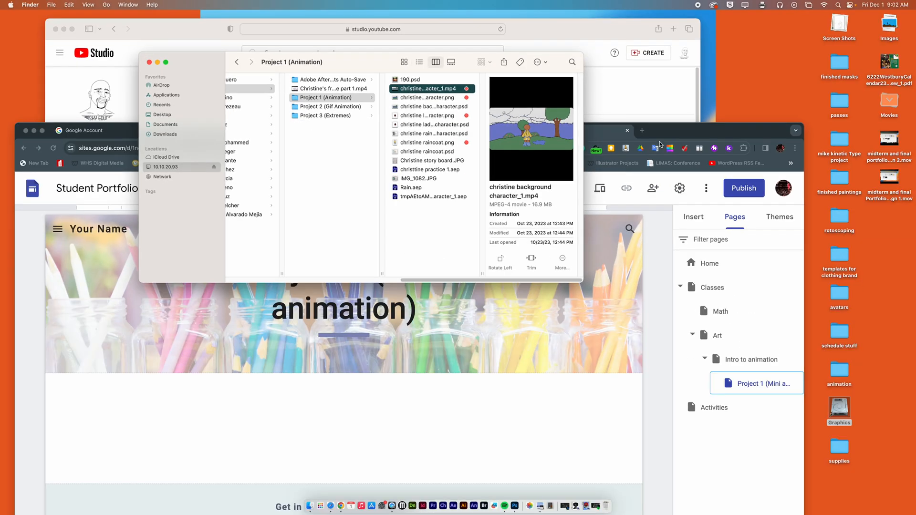
Step: Return to the site in Chrome and add a three-image content block and a single-image-with-text block to the Project 1 page
left_click_drag(688, 145, 750, 52)
left_click(754, 133)
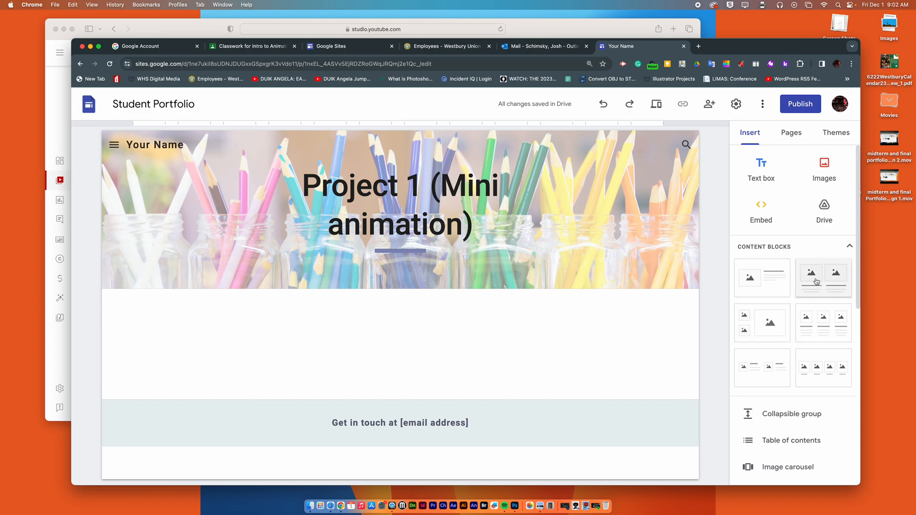
left_click(826, 323)
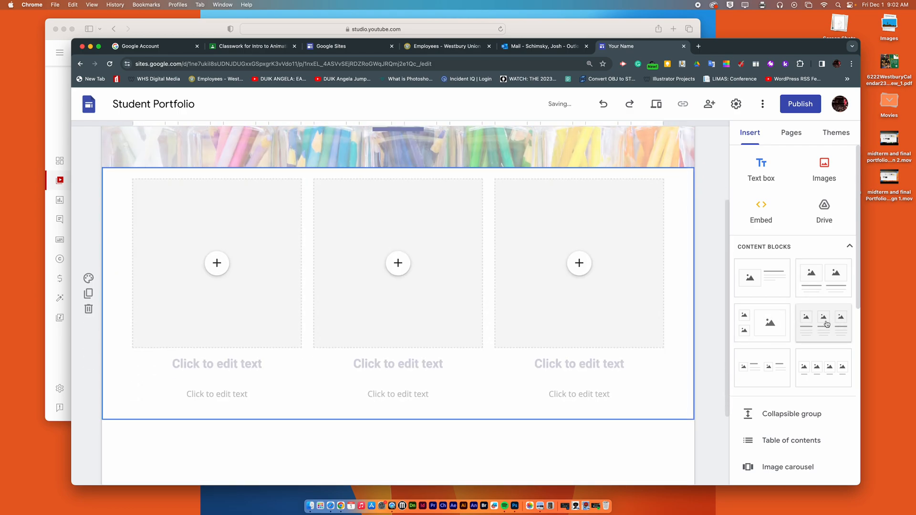
left_click(764, 289)
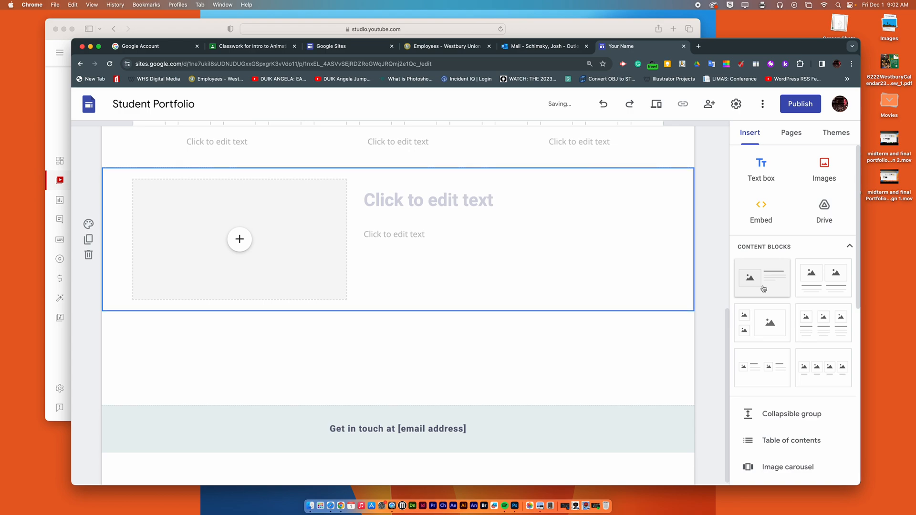
scroll(353, 243, "up", 3)
scroll(354, 251, "up", 4)
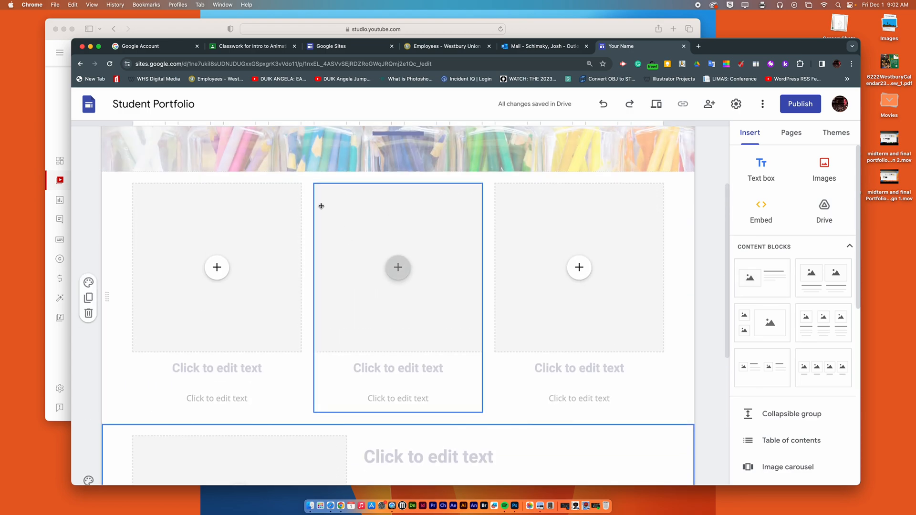
Step: Place IMG_1082.JPG from Finder in the first placeholder of the three-image block and uncrop it
left_click(184, 44)
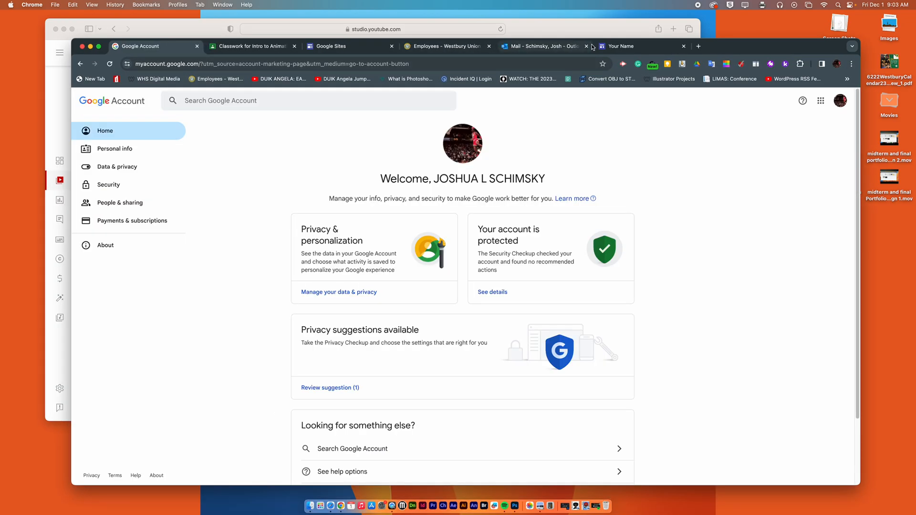
left_click(623, 46)
left_click_drag(723, 51, 745, 219)
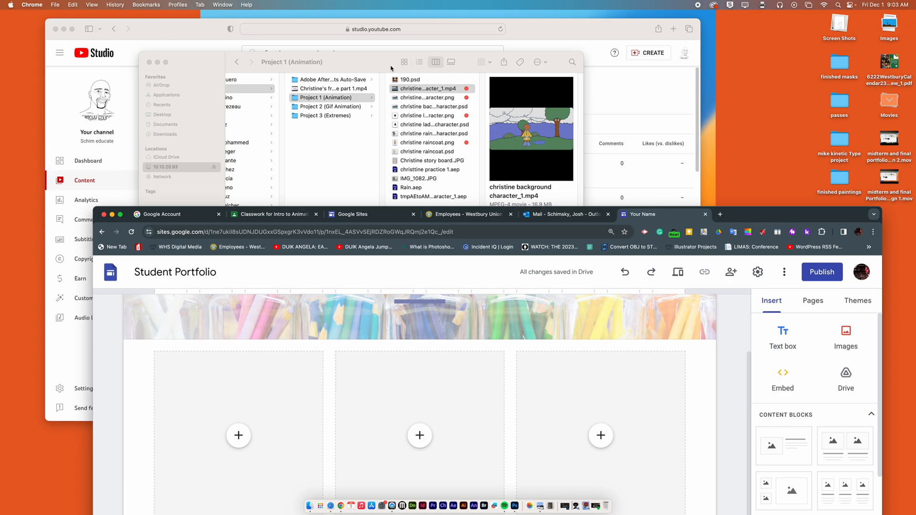
left_click(359, 62)
left_click_drag(408, 180, 273, 408)
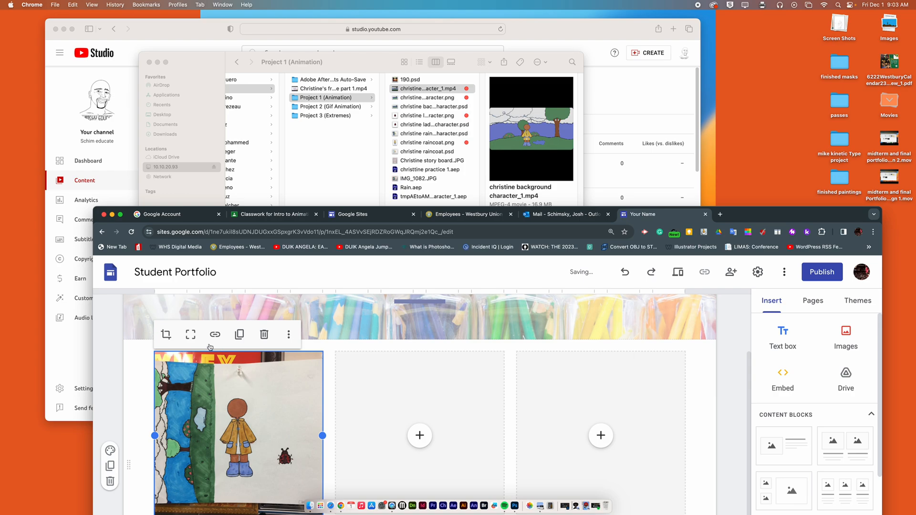
left_click_drag(776, 217, 774, 42)
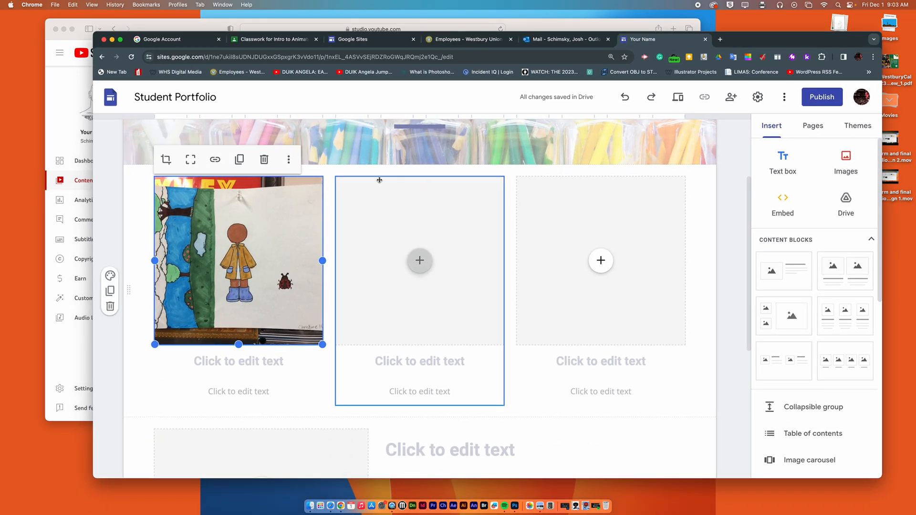
left_click(190, 160)
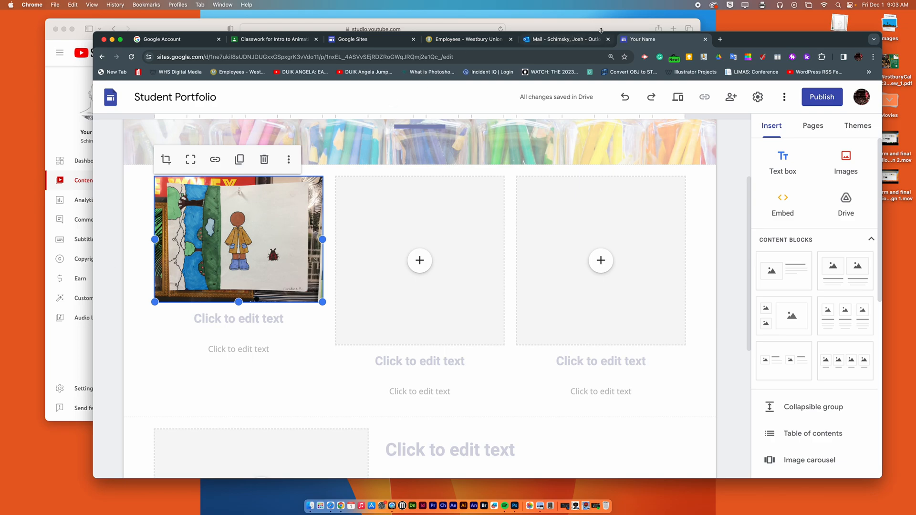
Step: Place the raincoat PNG from Finder in the middle image placeholder and the ladybug PNG in the third one
left_click_drag(726, 48, 728, 165)
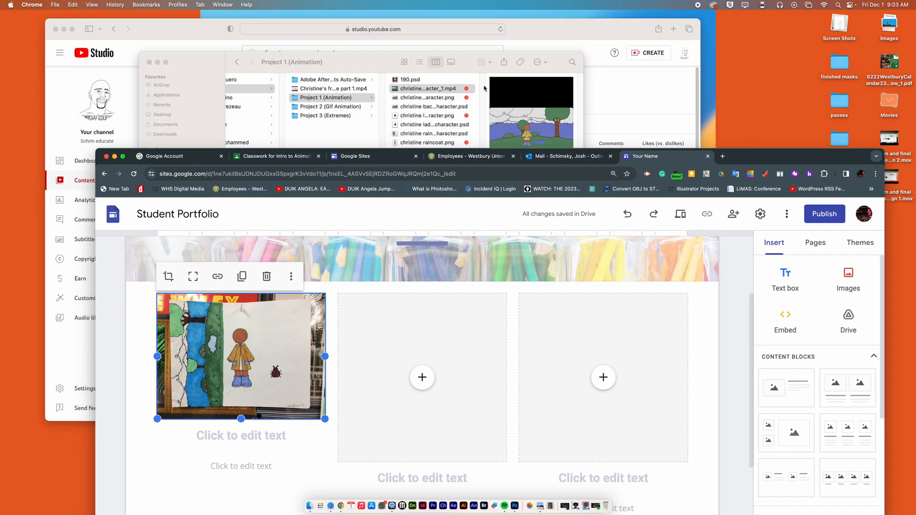
left_click(368, 64)
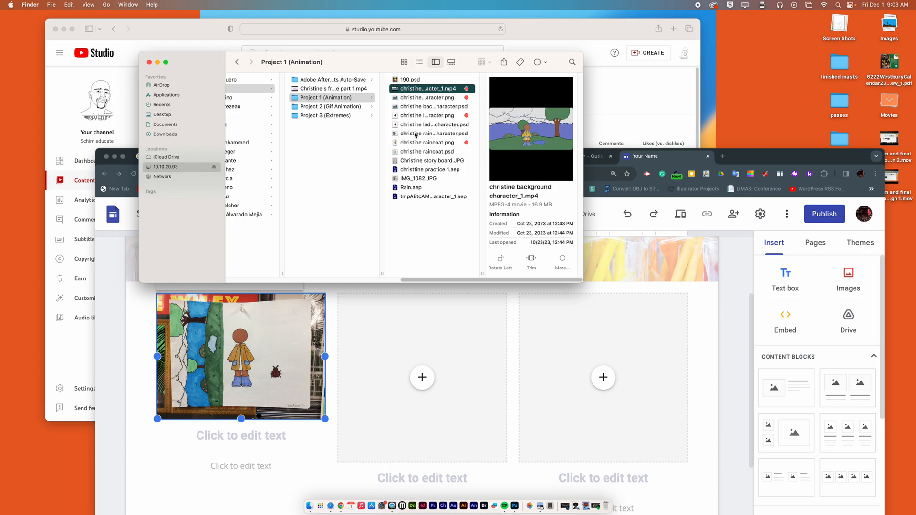
left_click_drag(415, 146, 403, 318)
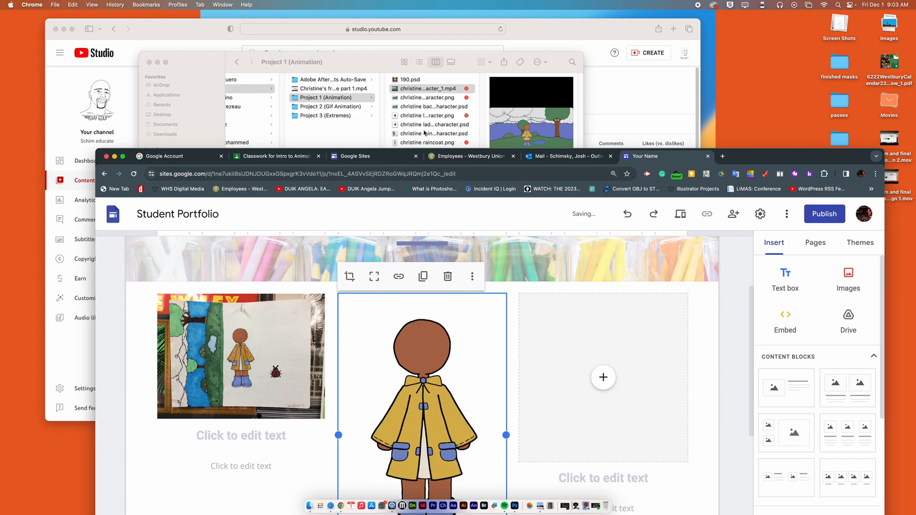
left_click(424, 124)
left_click_drag(418, 116, 608, 370)
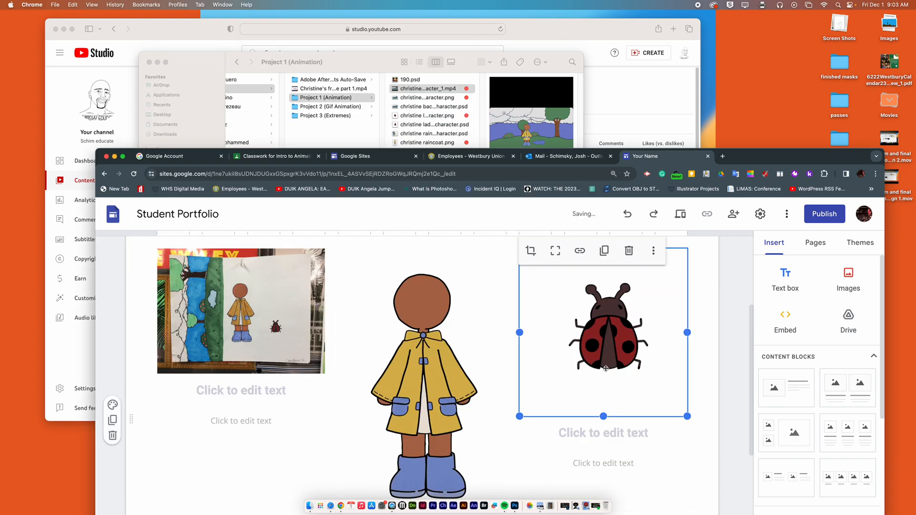
left_click(424, 144)
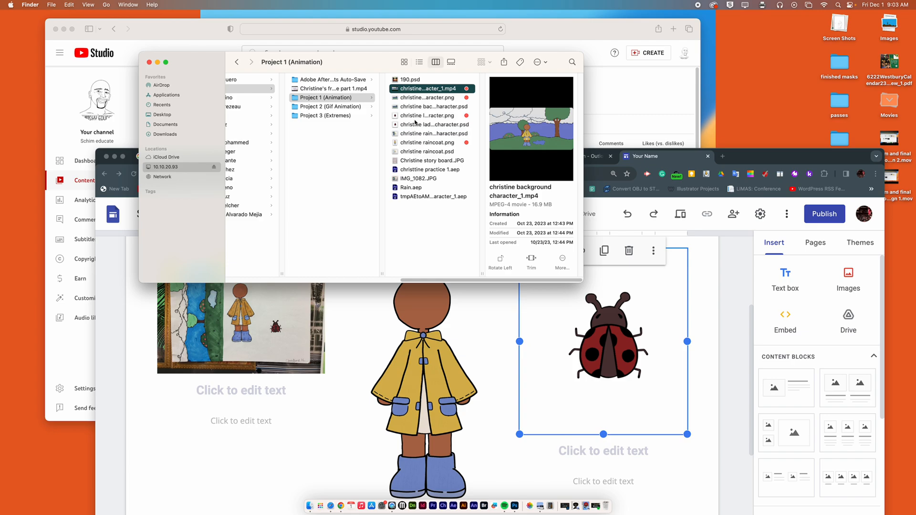
Step: Return to the site in Chrome and add a second content block with a single image beside text
left_click_drag(740, 168, 732, 29)
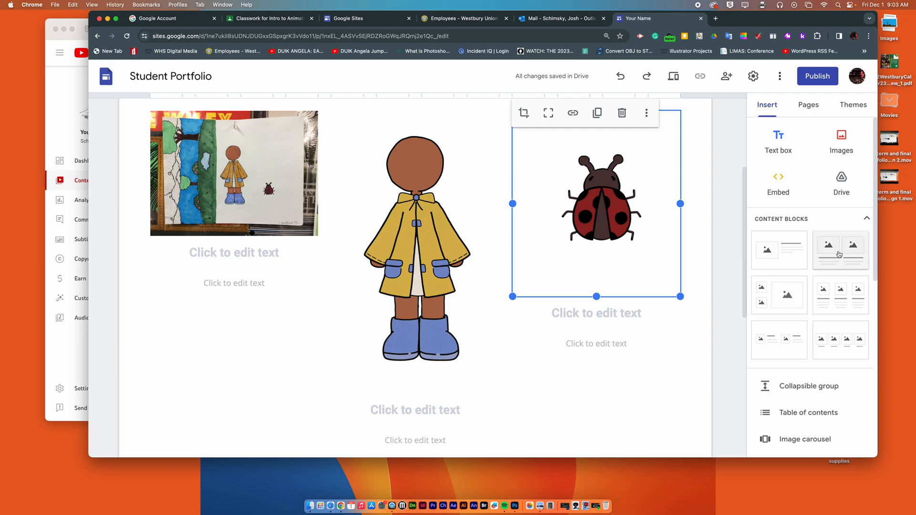
left_click(778, 258)
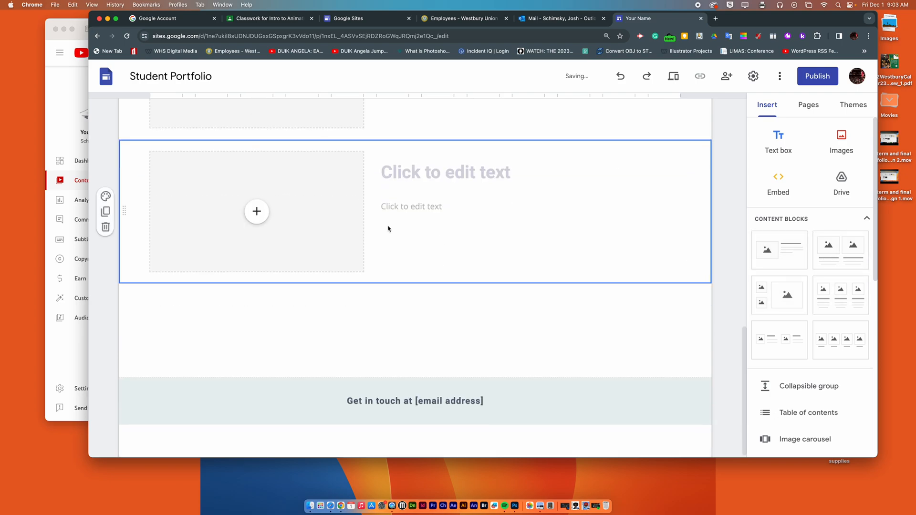
scroll(368, 231, "up", 5)
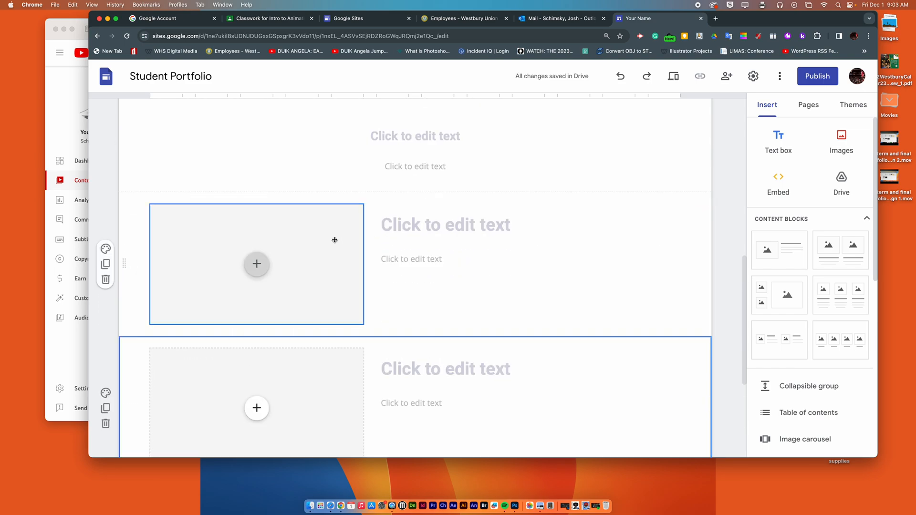
Step: Place the background PNG from Finder in the first single-image block's placeholder and uncrop it
left_click_drag(739, 19, 740, 208)
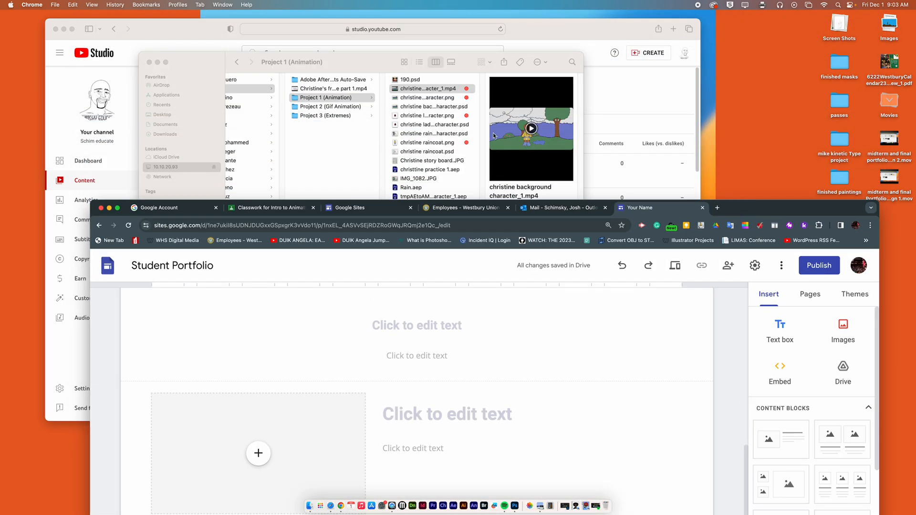
left_click_drag(430, 89, 311, 426)
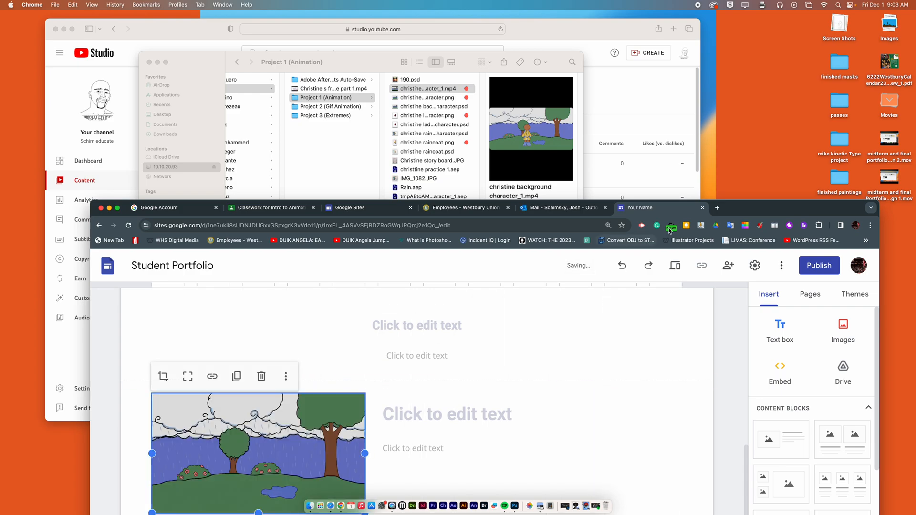
left_click(193, 381)
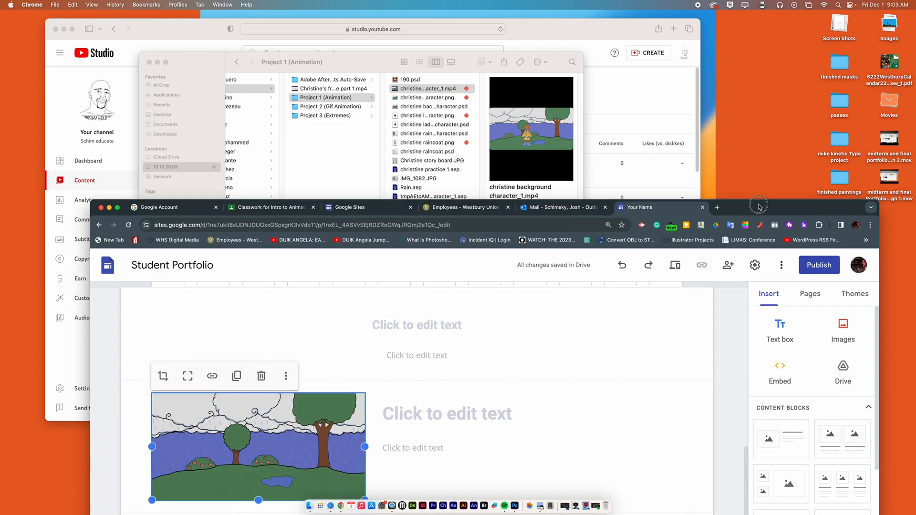
left_click_drag(760, 209, 772, 19)
scroll(604, 219, "up", 5)
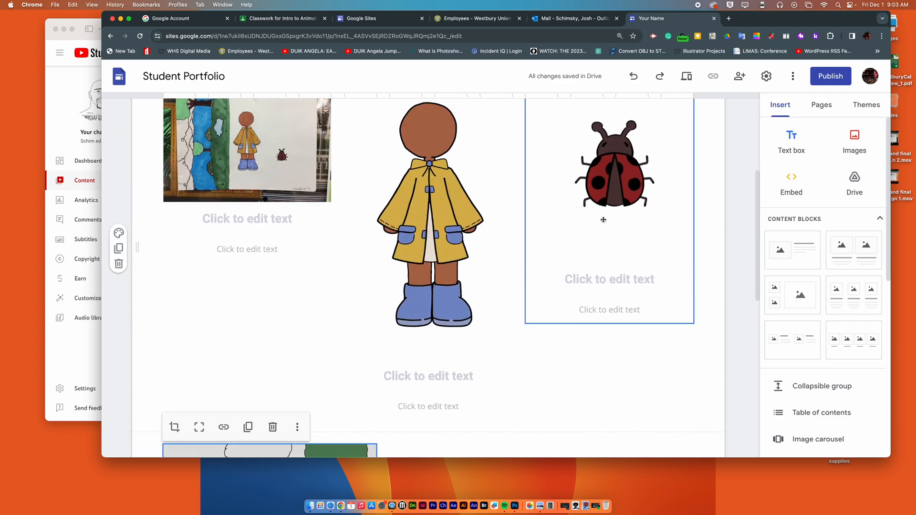
scroll(603, 220, "down", 3)
right_click(604, 221)
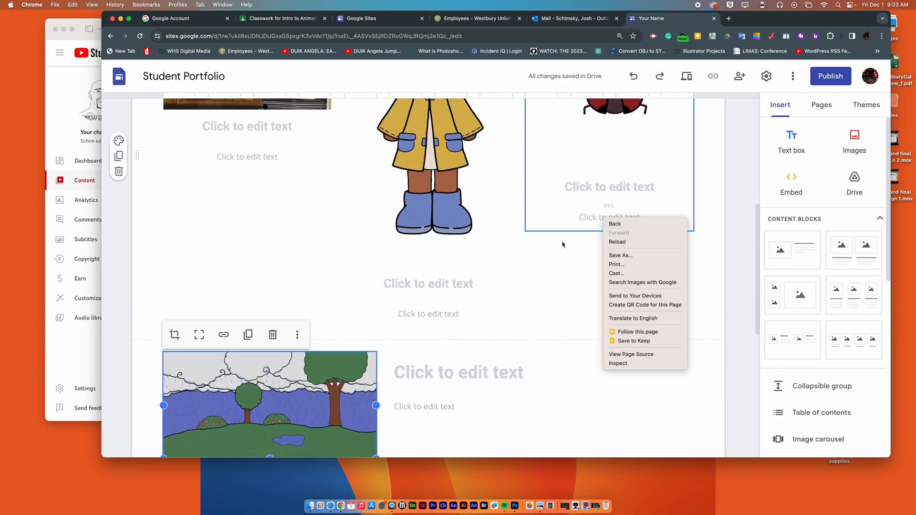
left_click(534, 282)
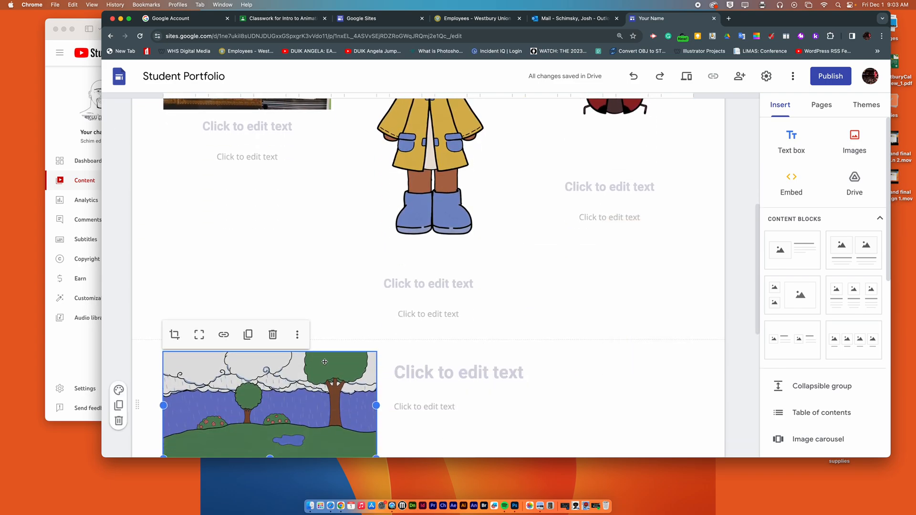
Step: Enter "background (in Photoshop)" as the heading beside the background image
left_click(435, 375)
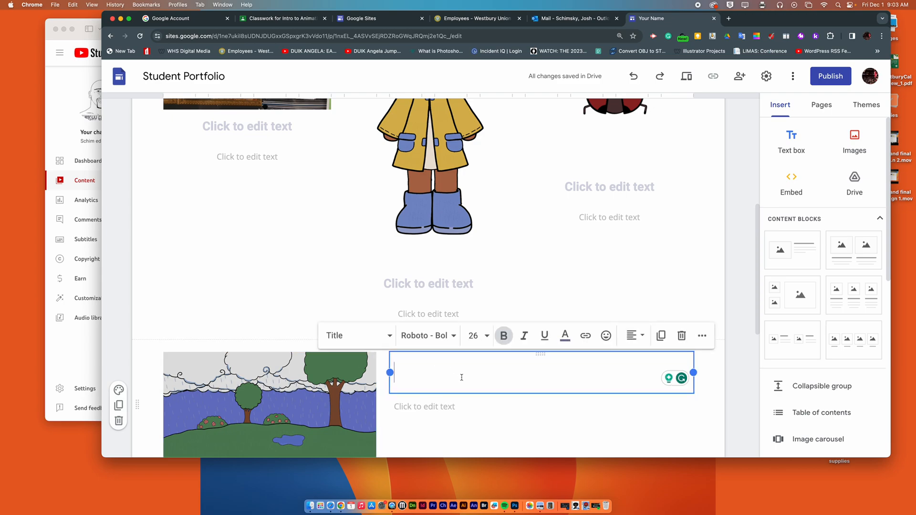
type("backgrpound")
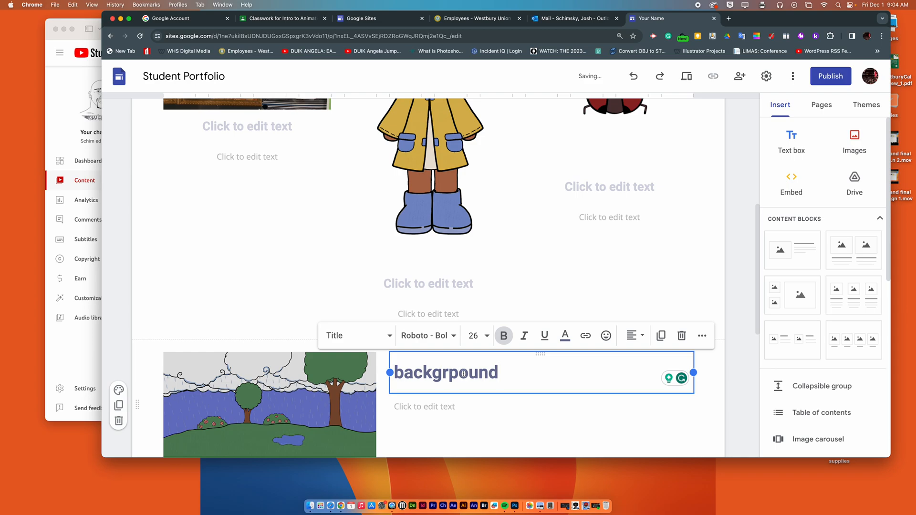
key("BackSpace")
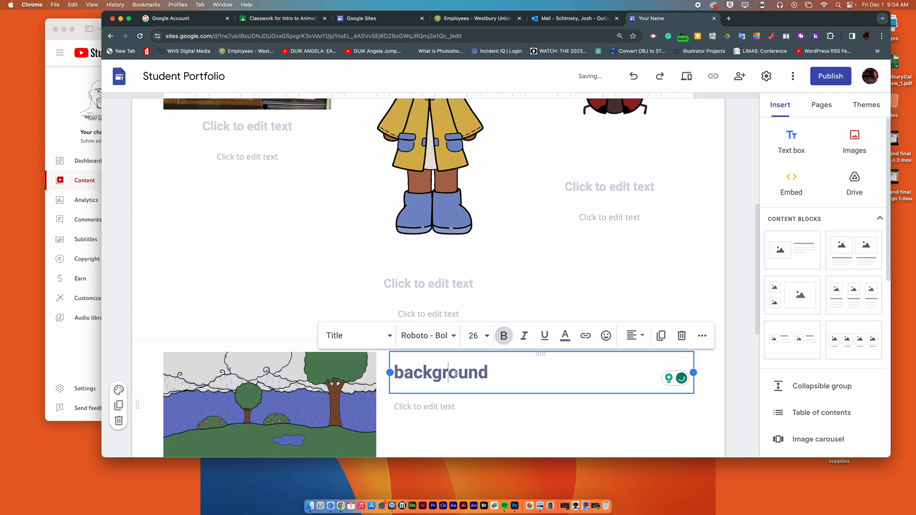
left_click(502, 374)
type("(in Photoshop")
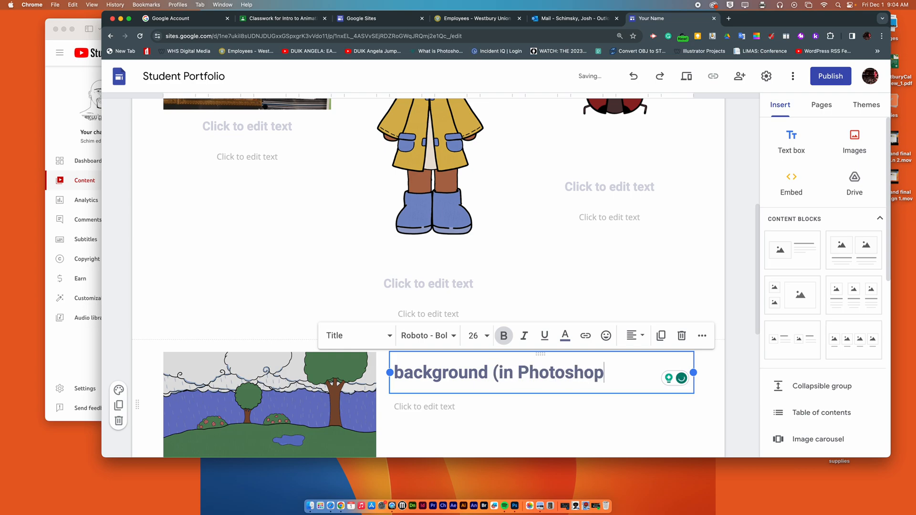
type(")")
Step: Delete the empty description text boxes belonging to the background, ladybug, raincoat and hand-drawing images, keeping their headings
left_click(420, 406)
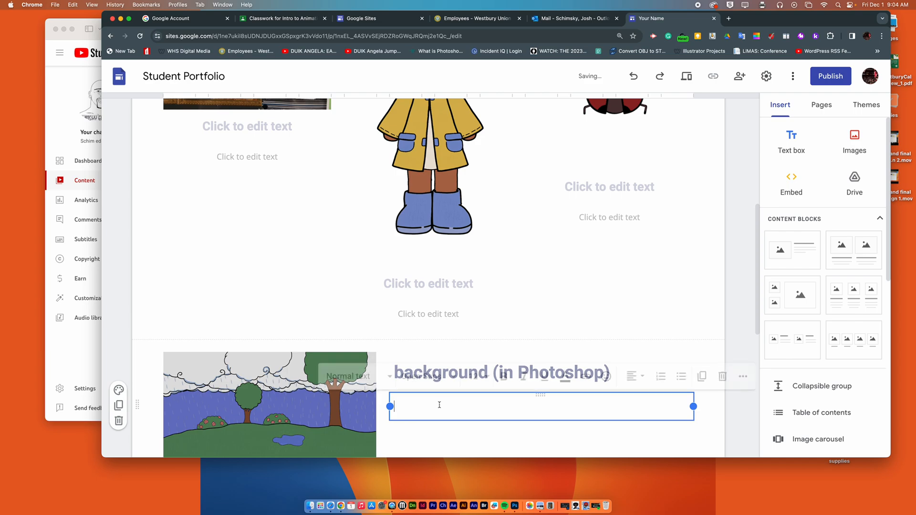
left_click(721, 380)
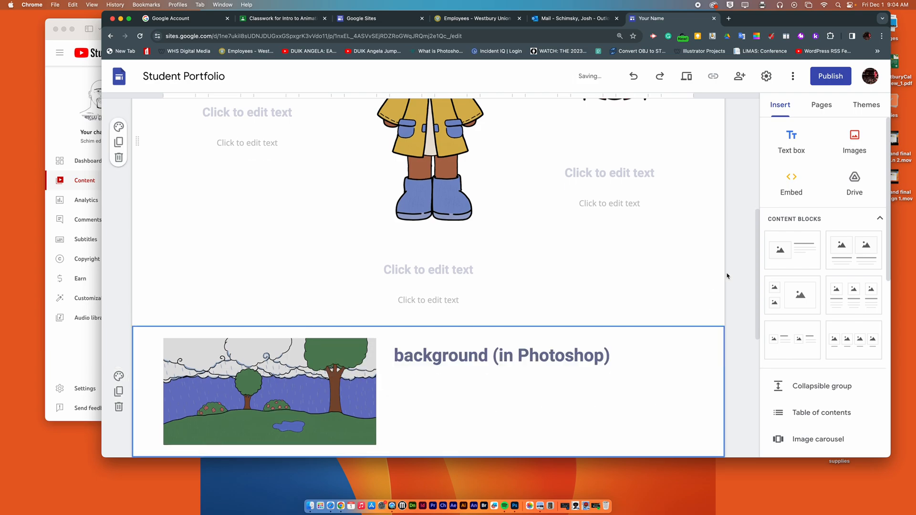
scroll(748, 254, "up", 2)
scroll(748, 254, "up", 1)
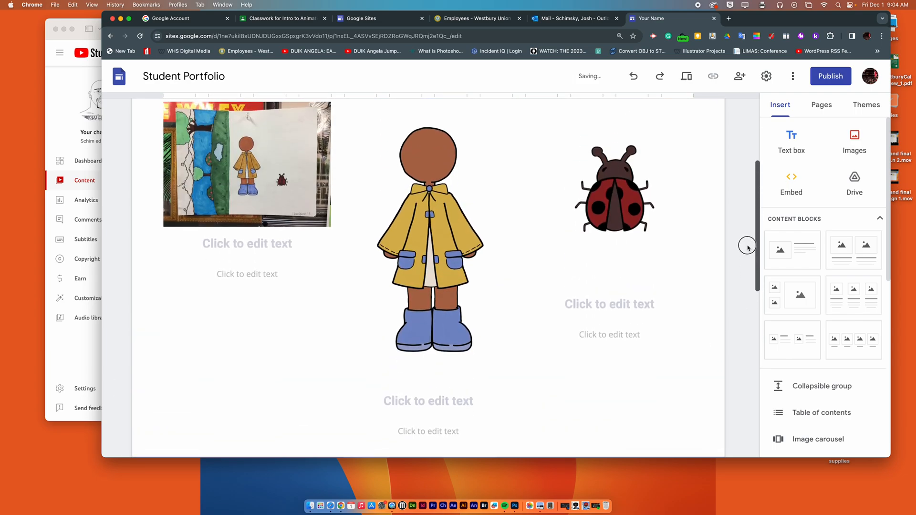
left_click(624, 334)
left_click(722, 307)
left_click(459, 427)
left_click(721, 402)
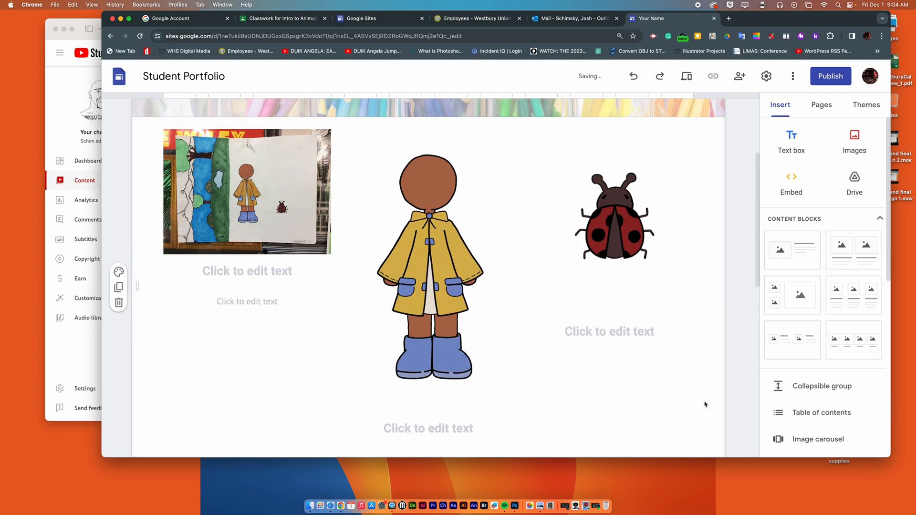
left_click(262, 306)
left_click(567, 272)
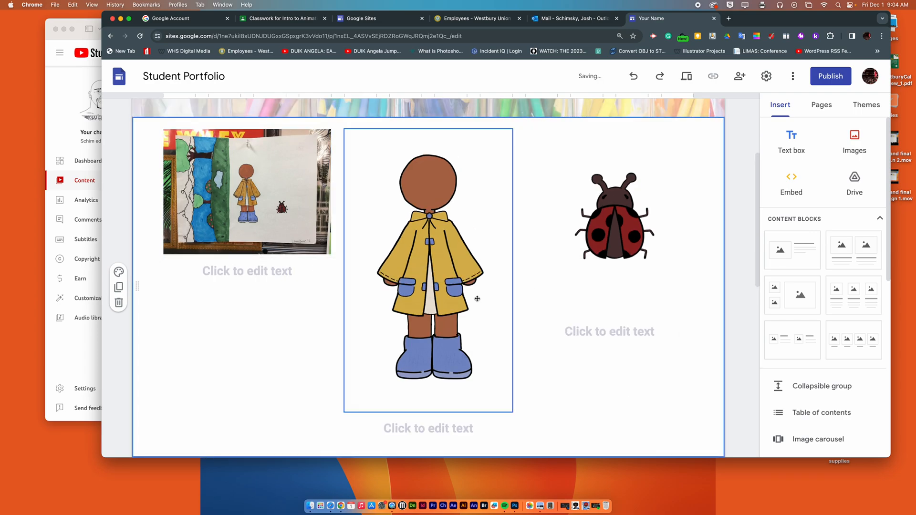
Step: Enter "original hand drawing with pencil and marker" as the heading under the drawing photo
left_click(286, 272)
type("origianl")
key("BackSpace")
key("BackSpace")
key("BackSpace")
type("nal ")
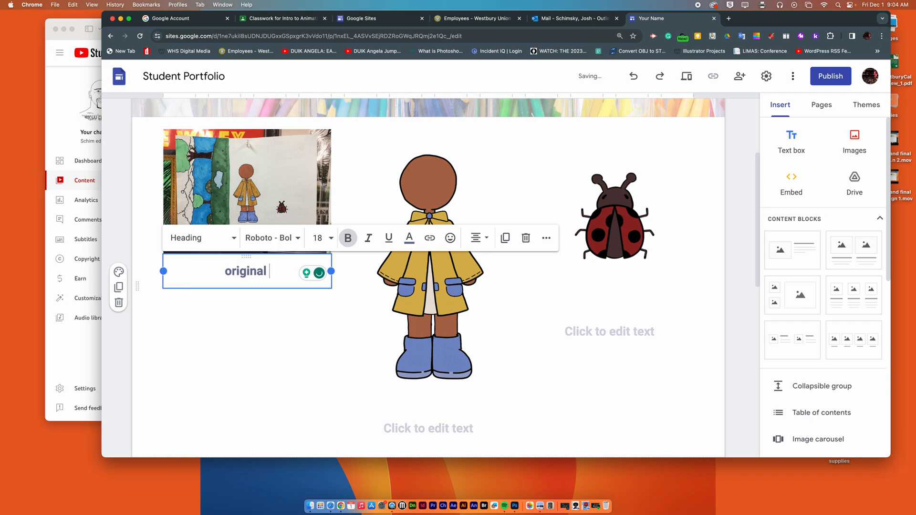
type("hand drawing v")
type("ith pencil and marker")
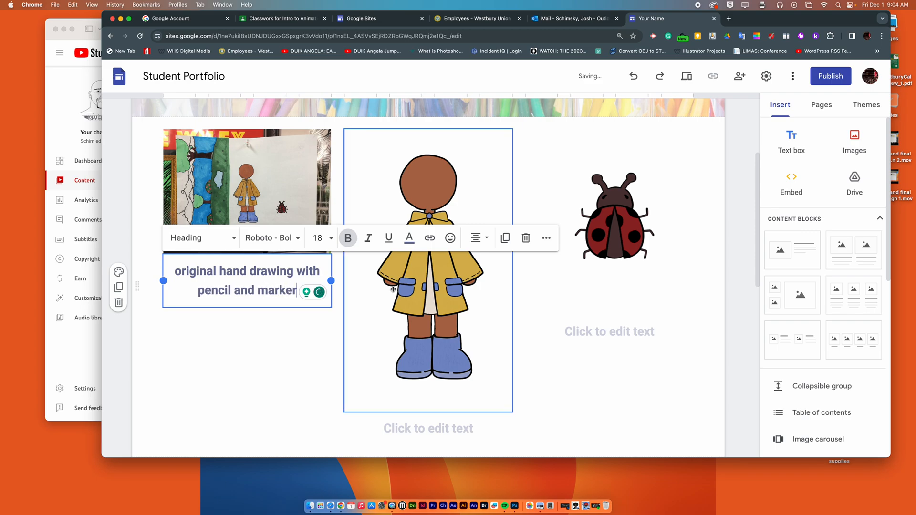
Step: Enter "Photoshop version of fully rendered character" as the heading under the raincoat character
left_click(429, 427)
type("Photo")
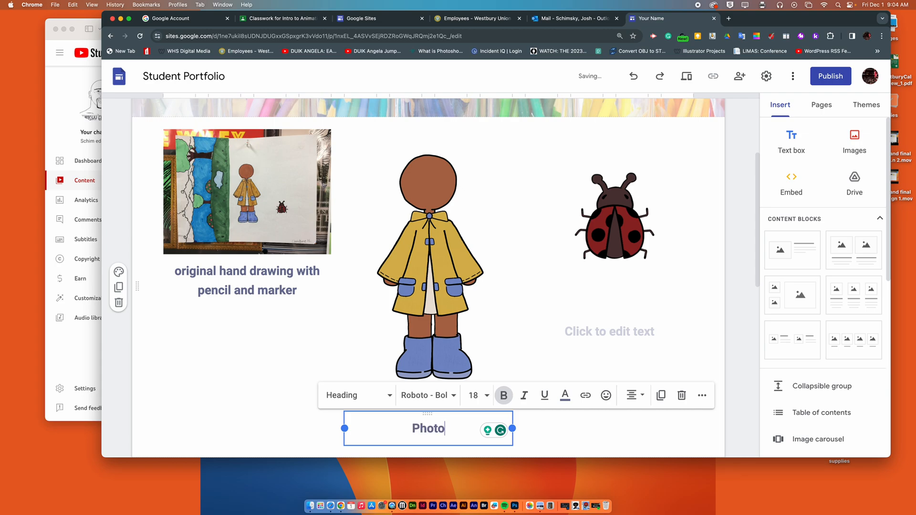
type("shop ver")
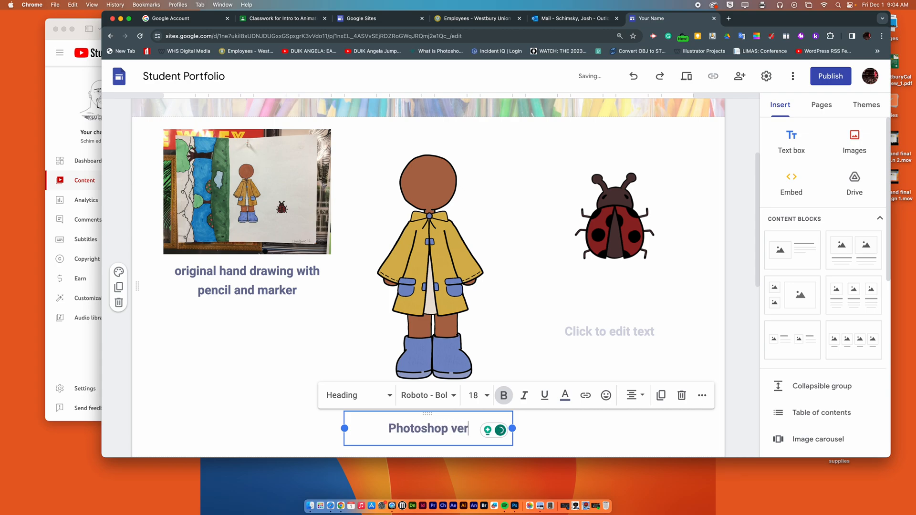
type("sion o")
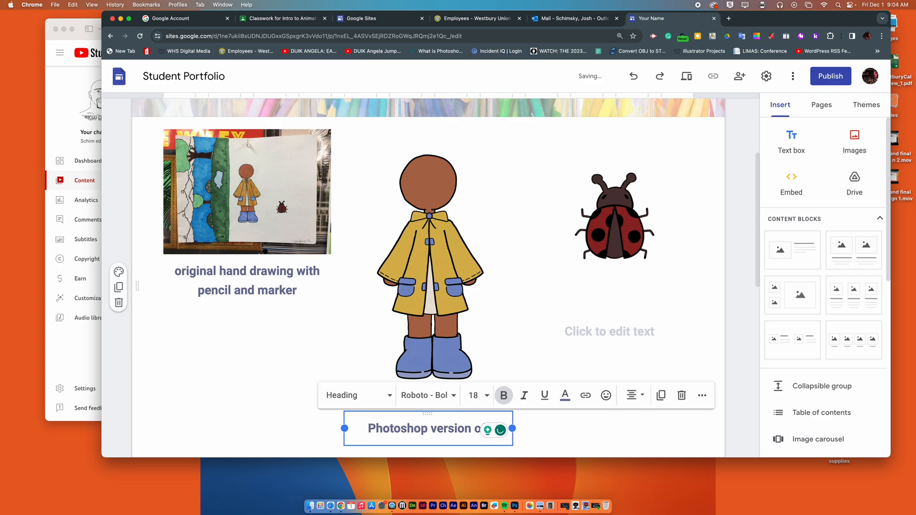
type("f fully rene")
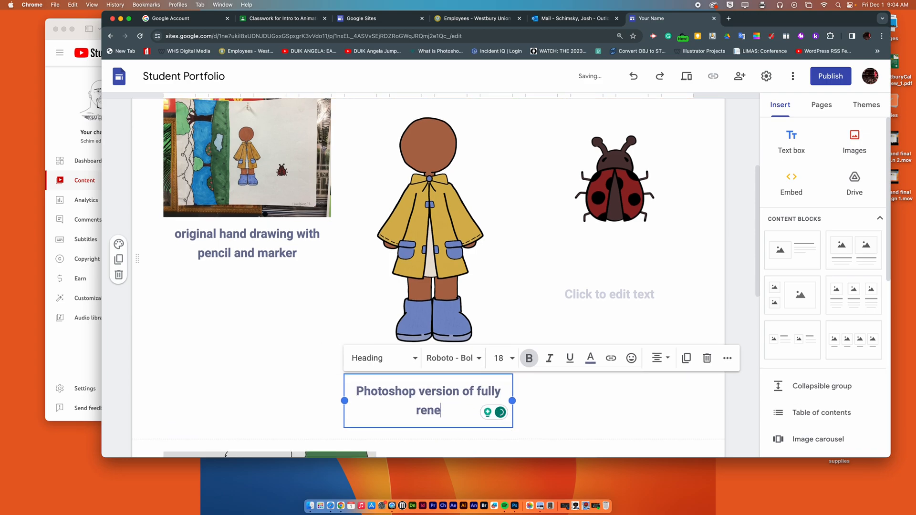
key("BackSpace")
type("dered character")
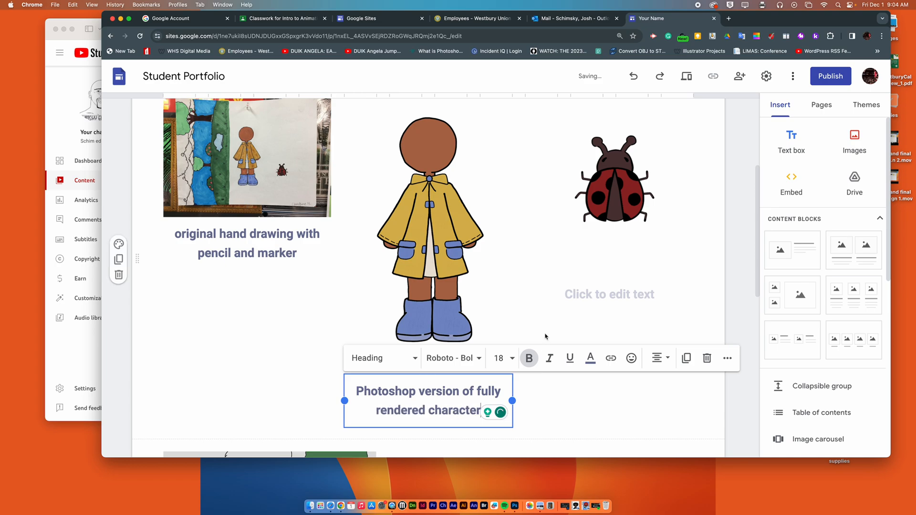
Step: Enter "fully rendered character number 2" as the heading under the ladybug image
left_click(612, 296)
type("fully rendered character number 2")
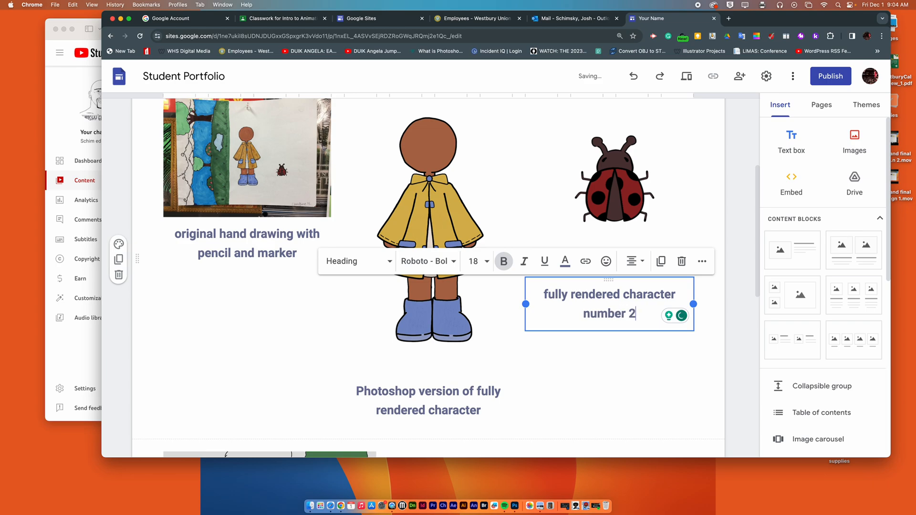
left_click(650, 377)
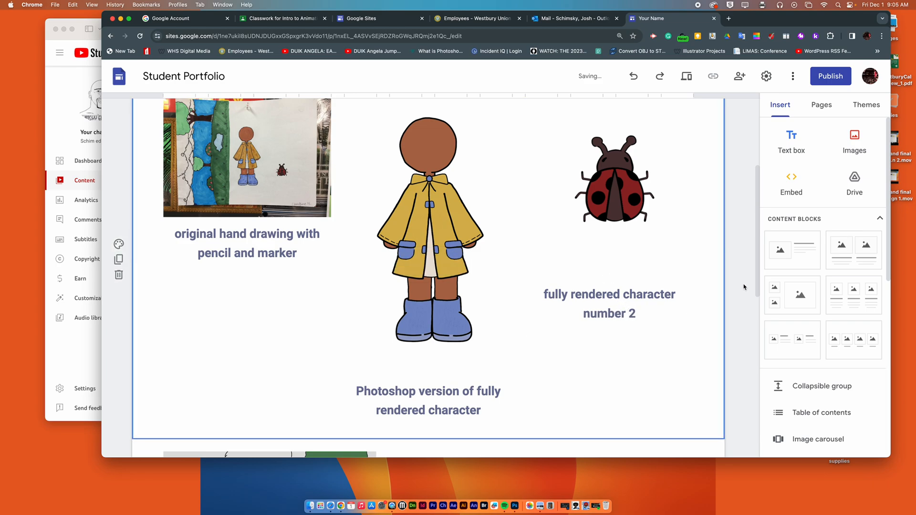
Step: Try to place the background character MP4 from Finder directly in the empty placeholder below the background image
left_click_drag(755, 259, 743, 398)
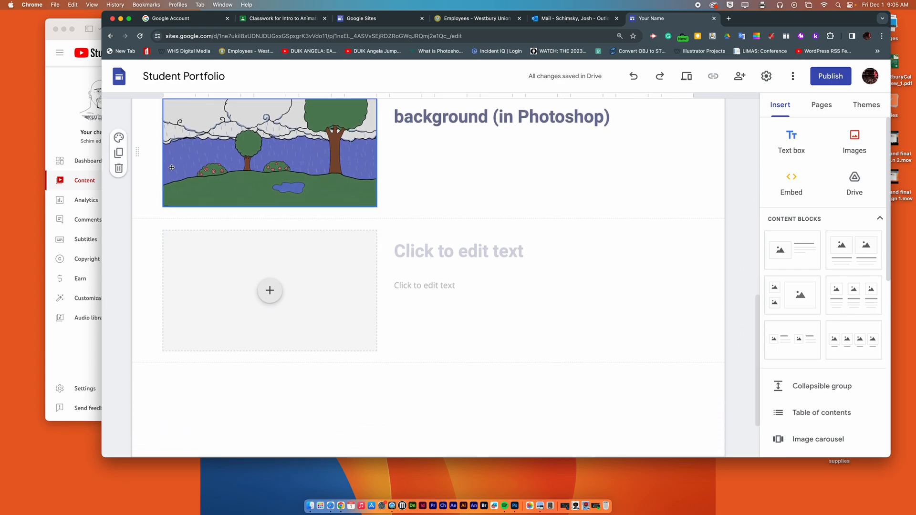
left_click(310, 506)
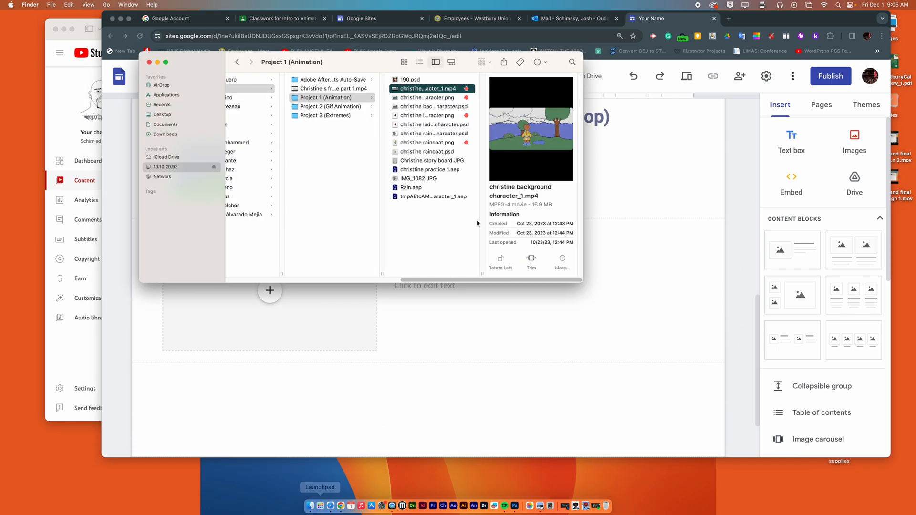
mouse_move(420, 92)
left_mouse_down()
mouse_move(441, 91)
mouse_move(422, 90)
mouse_move(438, 91)
mouse_move(304, 301)
mouse_move(417, 140)
mouse_move(423, 96)
left_mouse_up()
left_click(848, 179)
left_click(861, 180)
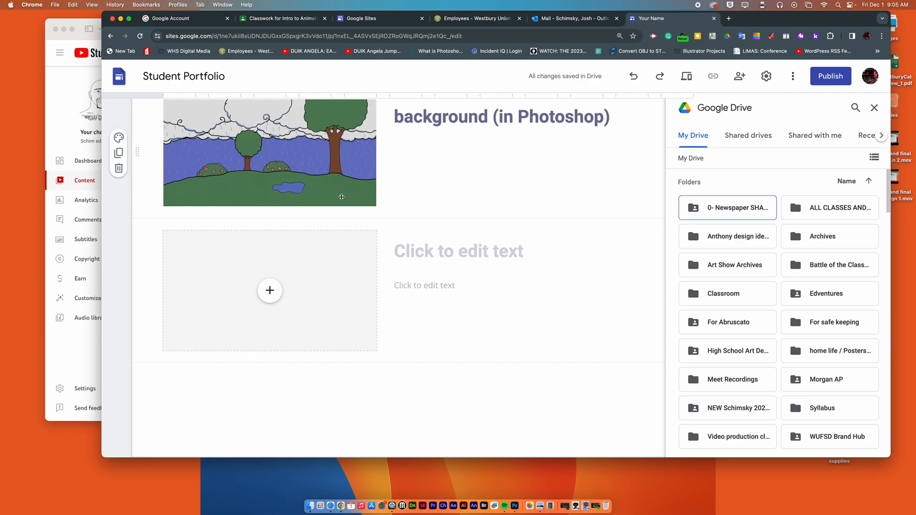
left_click(309, 505)
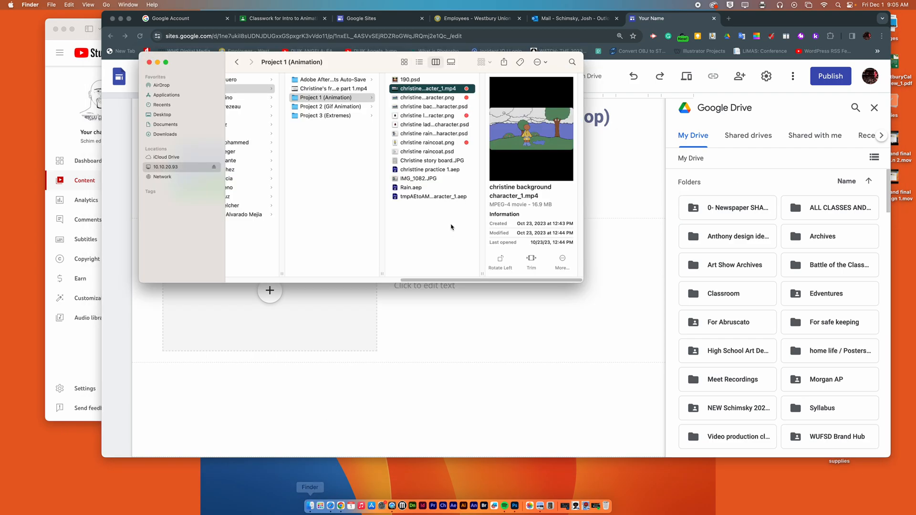
left_click_drag(428, 90, 263, 307)
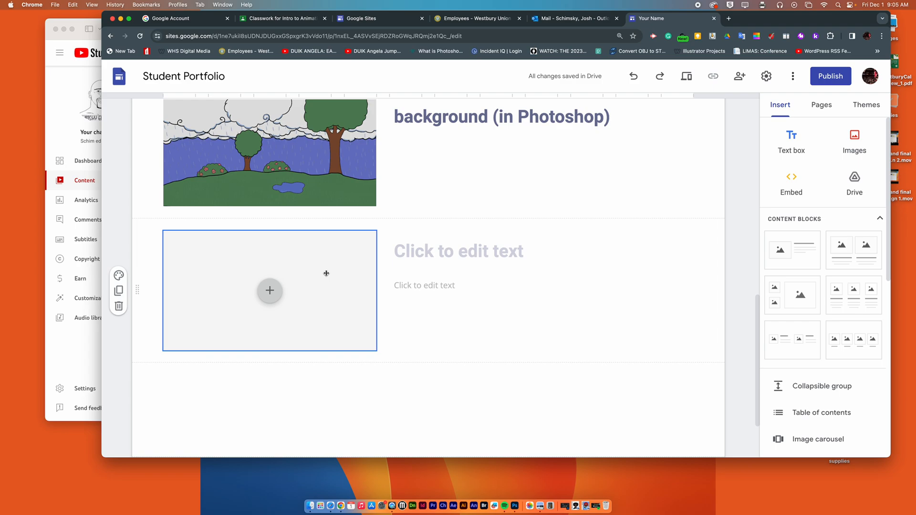
Step: Open Google Drive in a new browser tab with the Finder window exposed, and search Drive for the student's name
left_click_drag(748, 22, 674, 139)
left_click(655, 136)
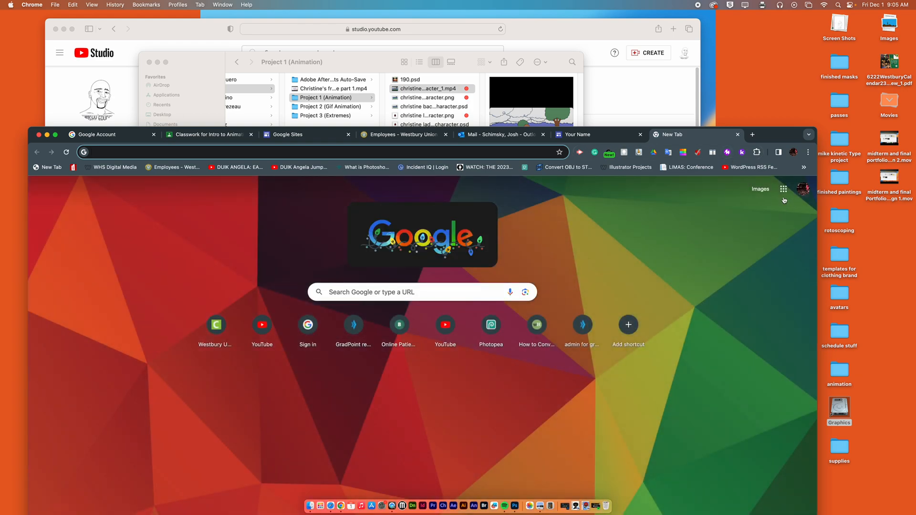
left_click(784, 190)
left_click(779, 241)
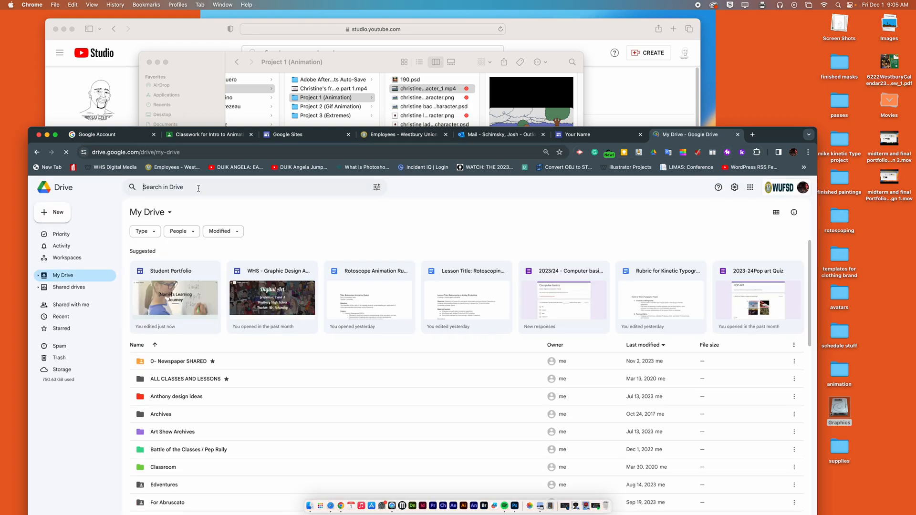
left_click(199, 188)
type("christine")
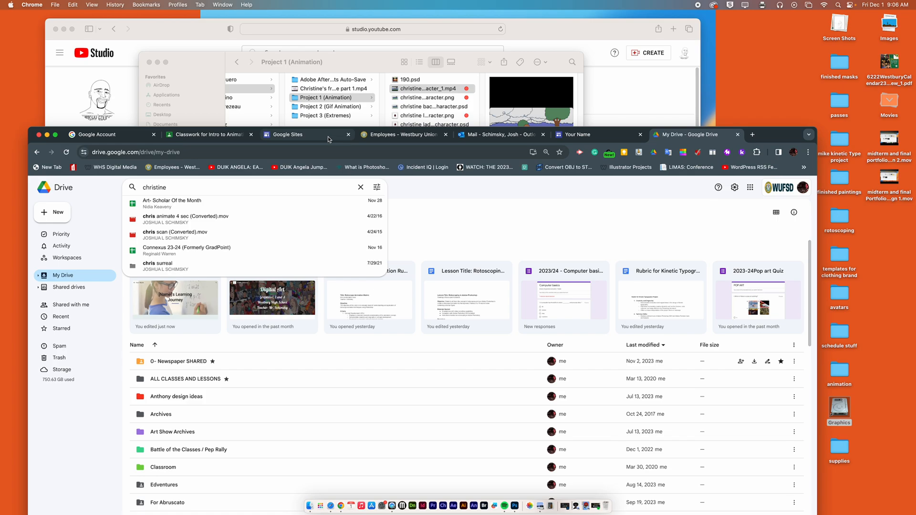
Step: Upload the background character MP4 from the Project 1 (Animation) folder in Finder to My Drive
scroll(293, 115, "left", 2)
right_click(292, 114)
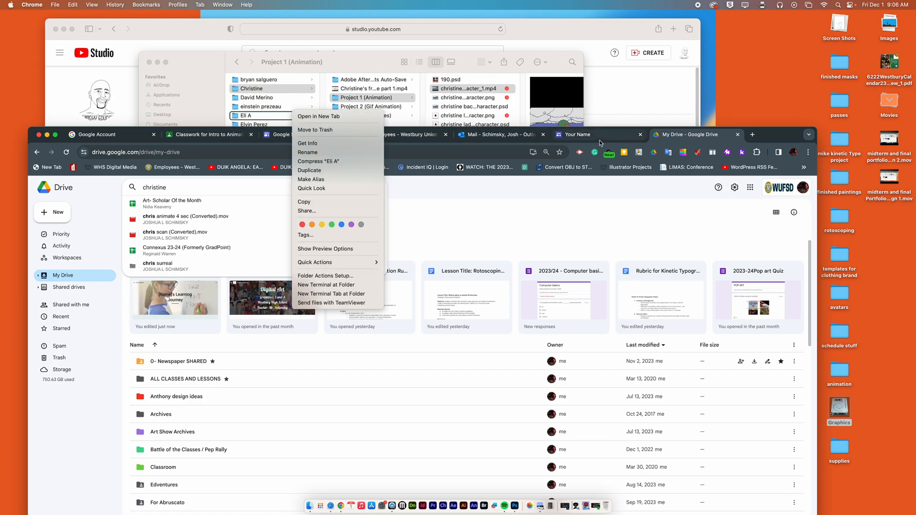
left_click(765, 136)
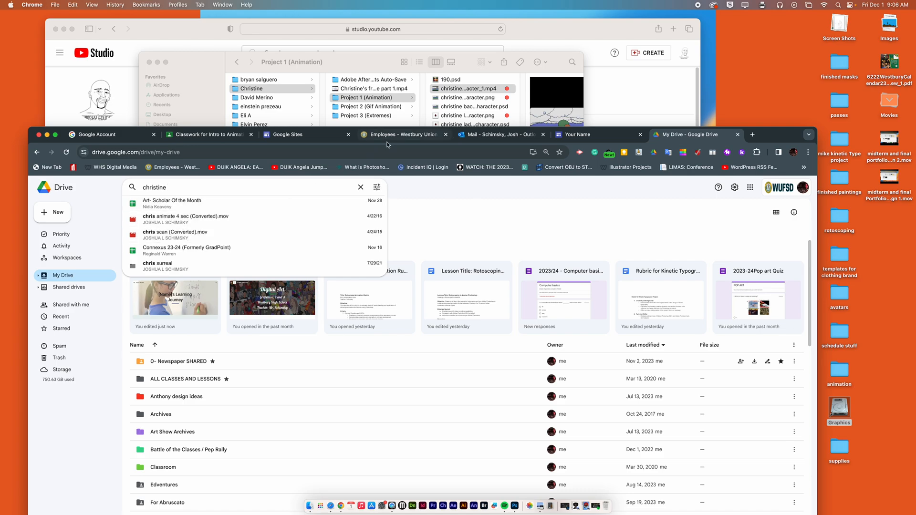
left_click(367, 63)
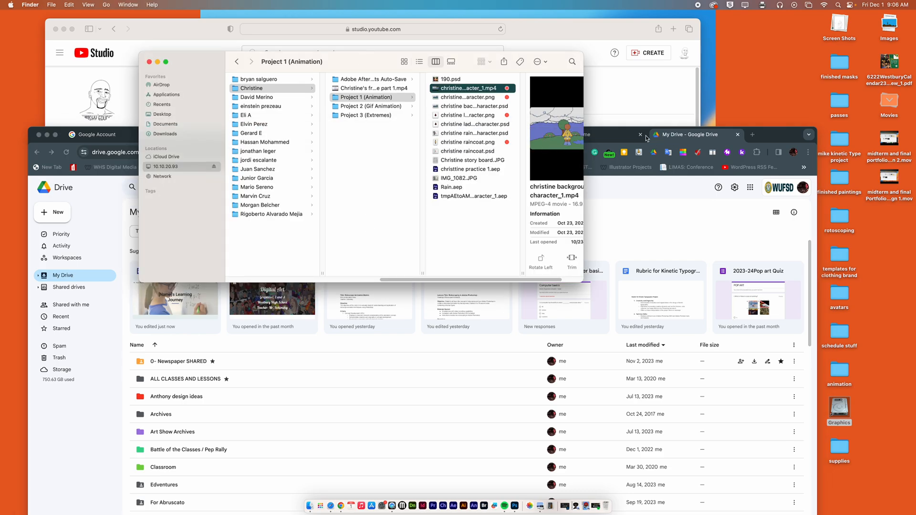
left_click(682, 246)
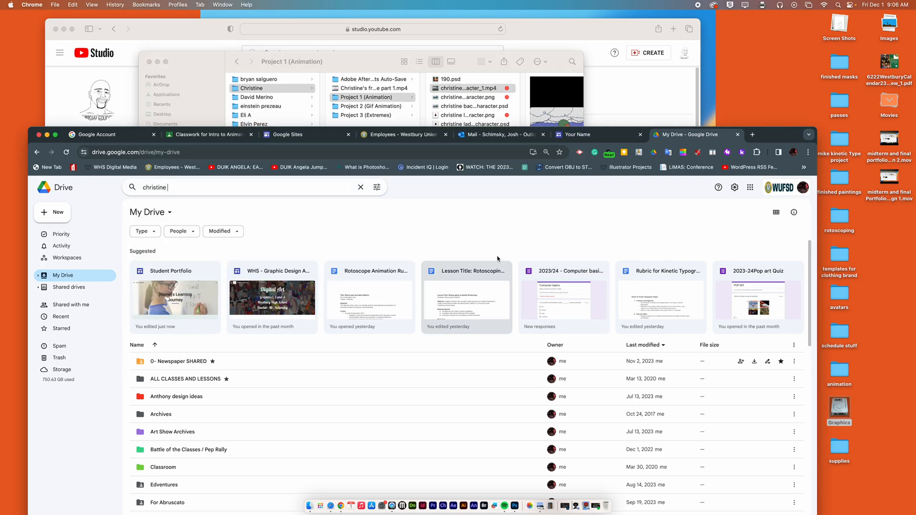
left_click_drag(478, 88, 415, 371)
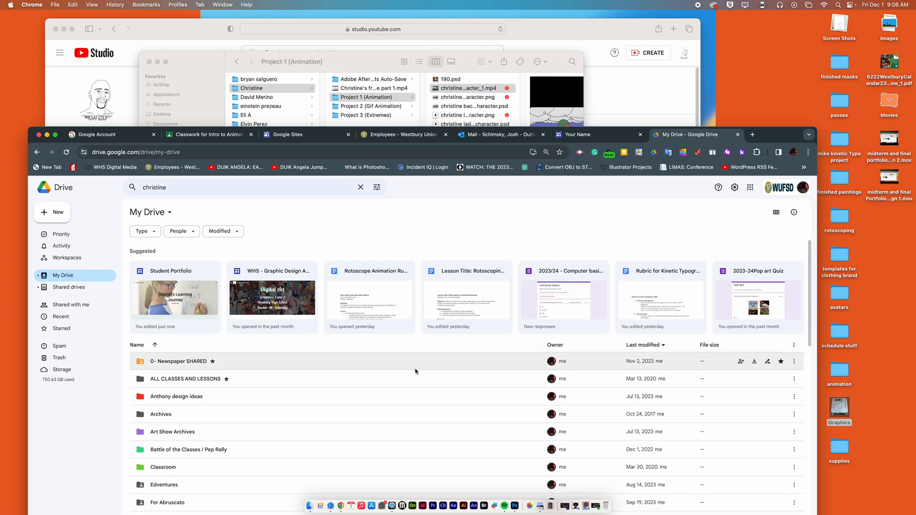
left_click_drag(763, 132, 802, 15)
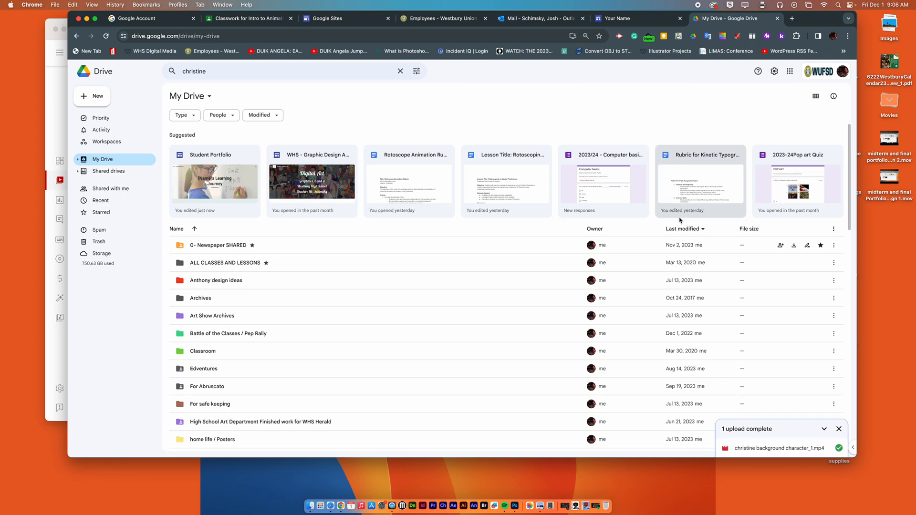
Step: Return to the portfolio site and insert the uploaded MP4 from Drive's recent files into the empty placeholder below the background image
left_click(621, 18)
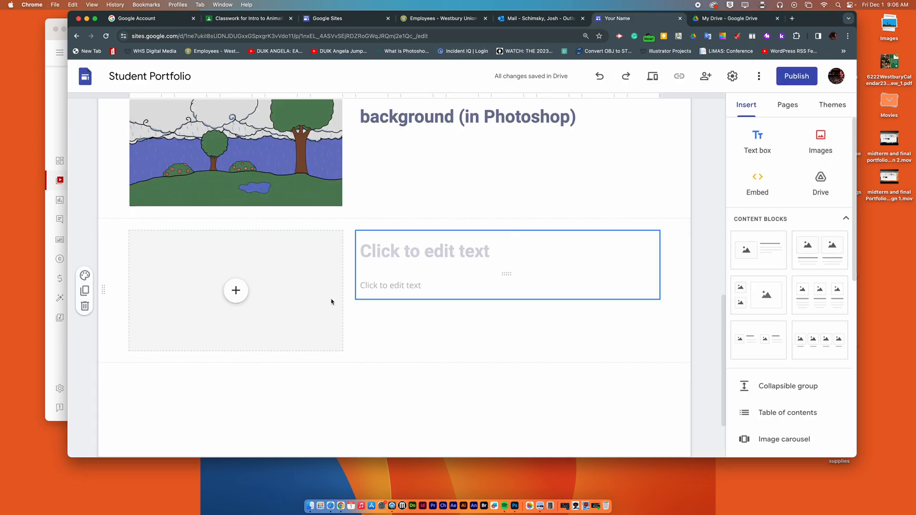
left_click(237, 293)
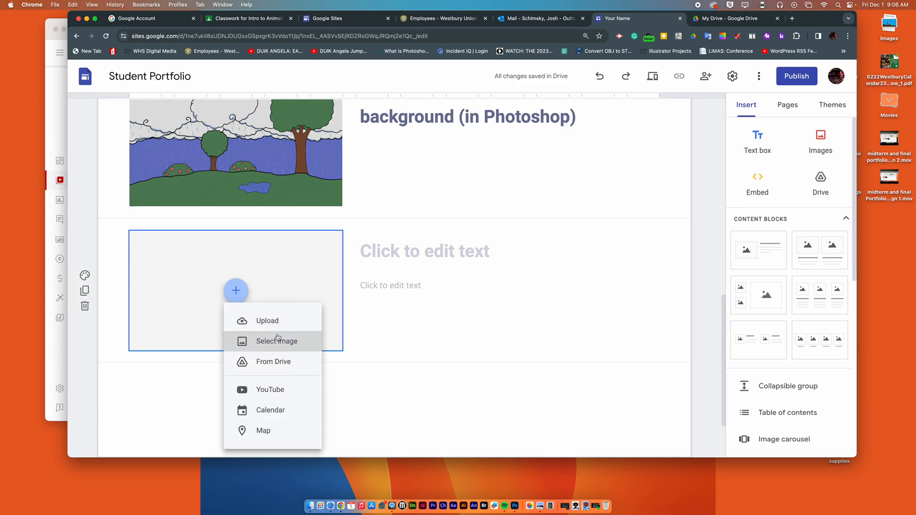
left_click(276, 363)
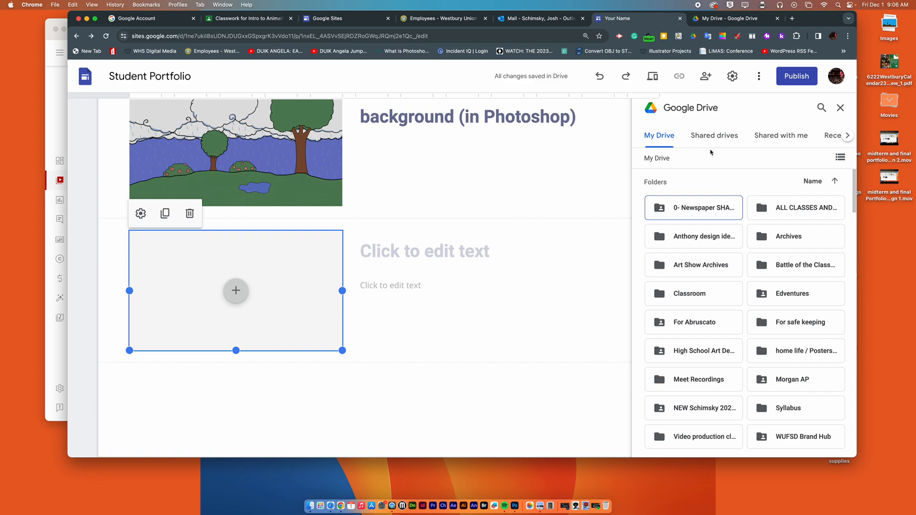
left_click(847, 136)
left_click(790, 137)
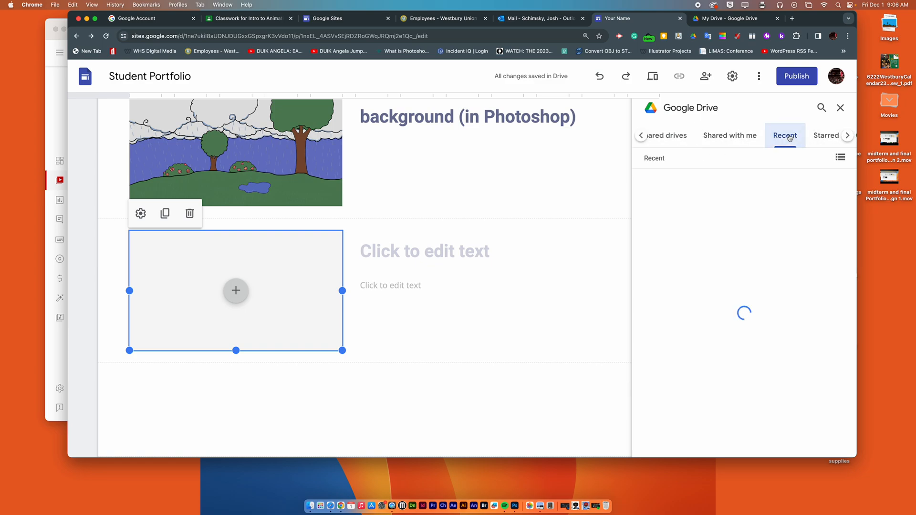
left_click(698, 249)
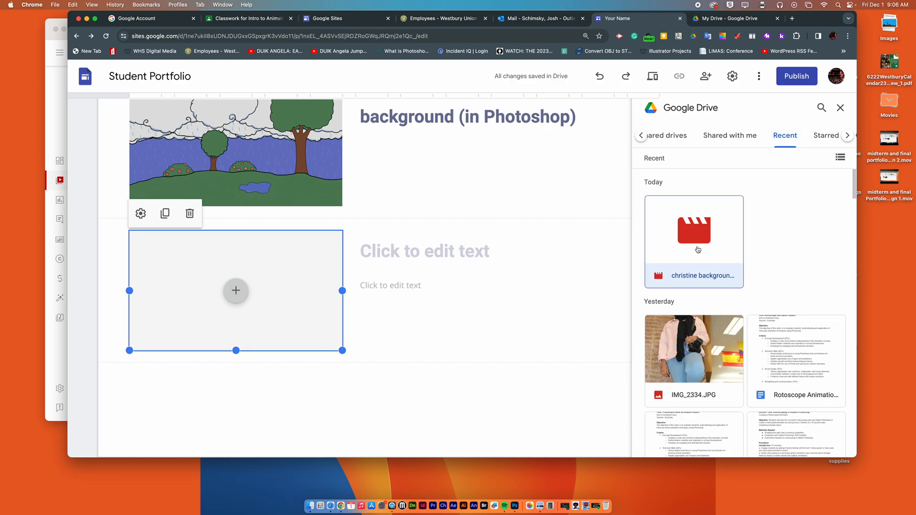
left_click(828, 442)
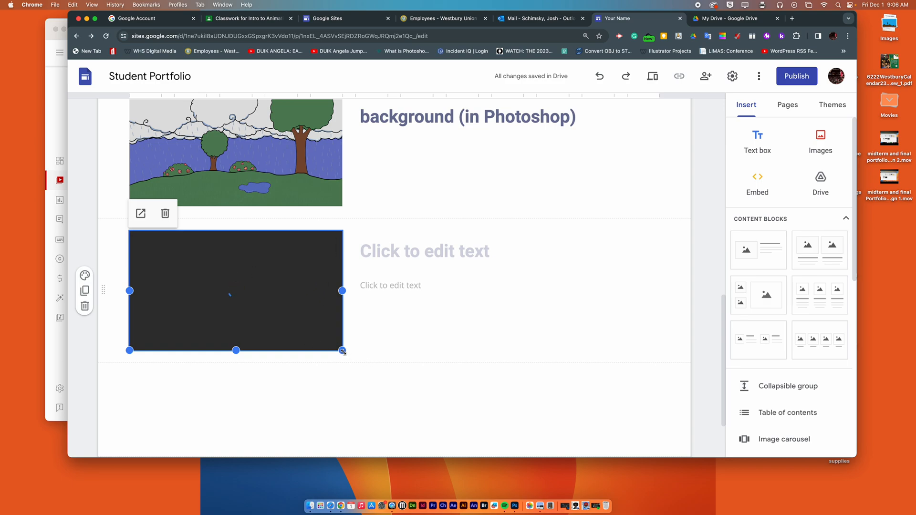
Step: Enlarge the video to roughly three quarters of the page width and delete the description text box beside it
left_click_drag(342, 350, 629, 451)
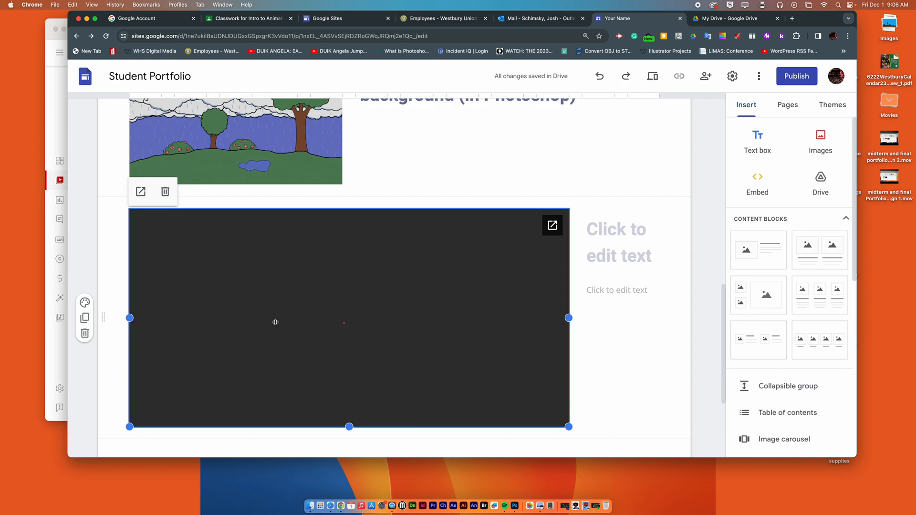
left_click(650, 257)
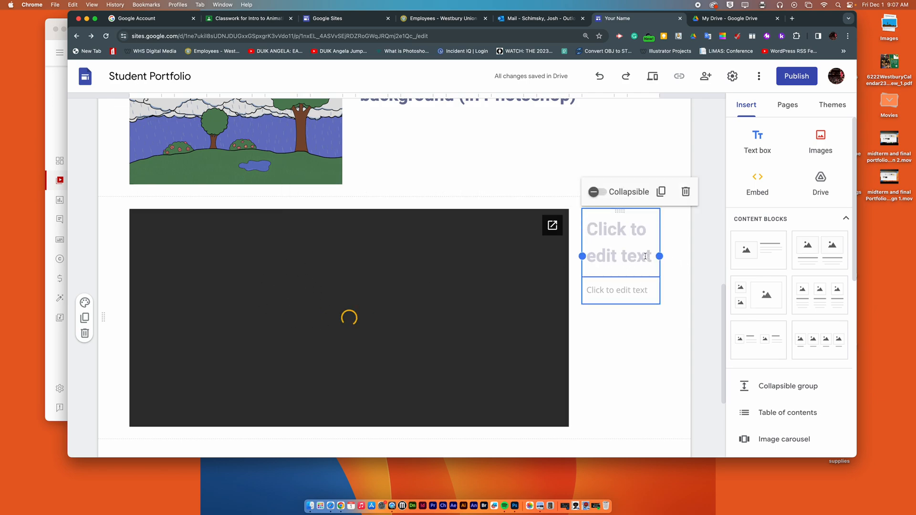
left_click(638, 298)
Step: Enter the caption "fully finished animation with sound and motion" in the title text box beside the video
left_click(643, 261)
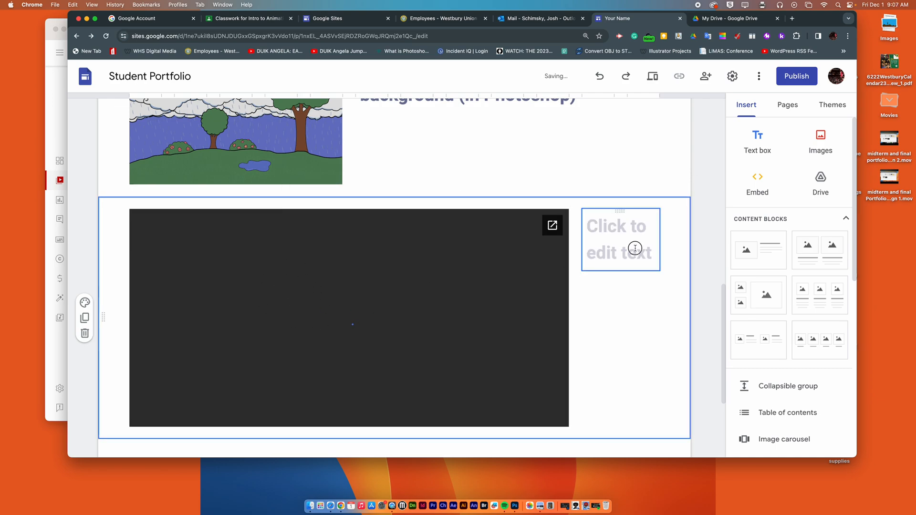
key("super+a")
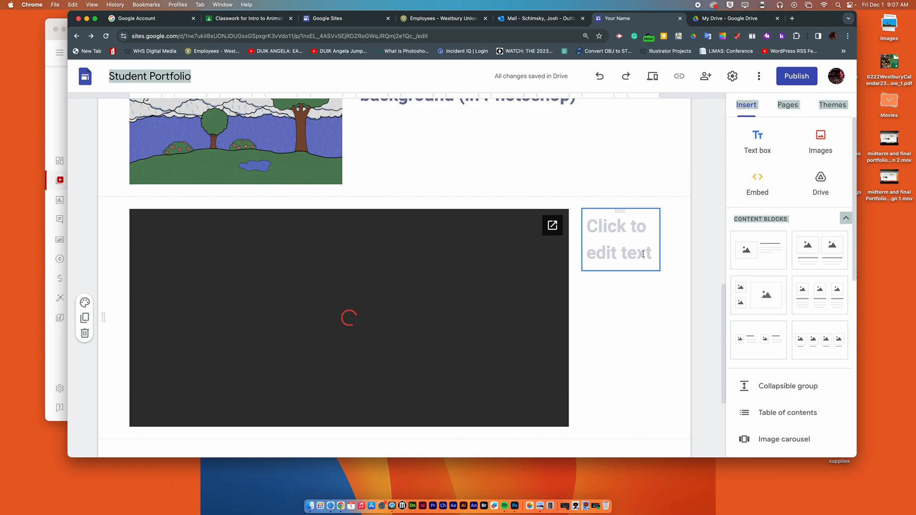
scroll(644, 255, "down", 3)
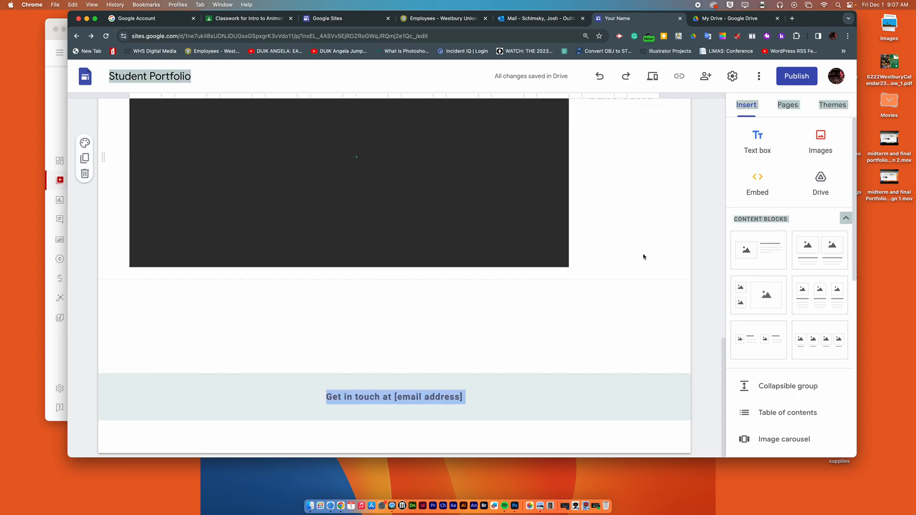
scroll(635, 261, "up", 5)
scroll(637, 263, "down", 2)
left_click(623, 268)
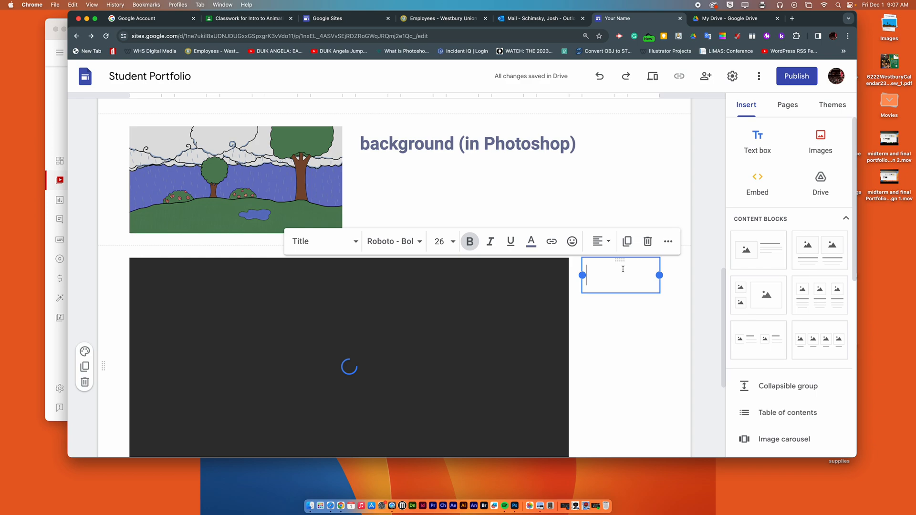
type("fully re")
key("BackSpace")
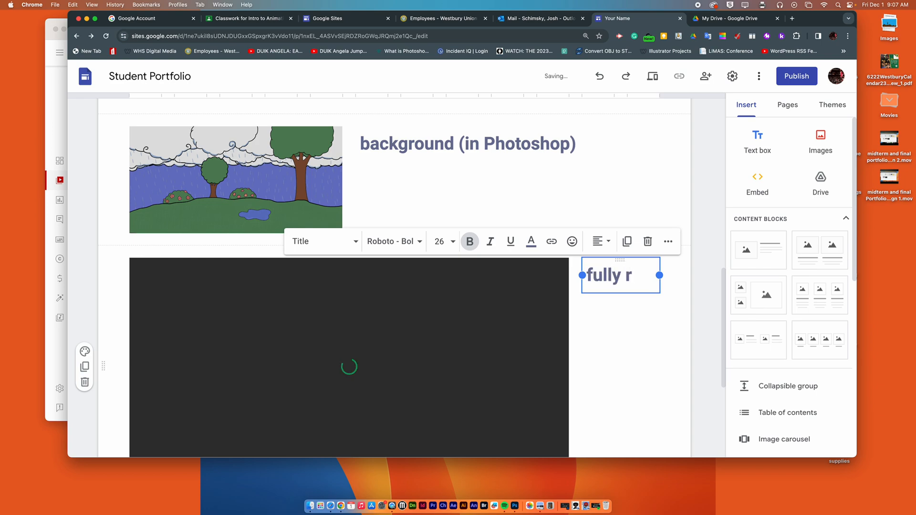
type("finished")
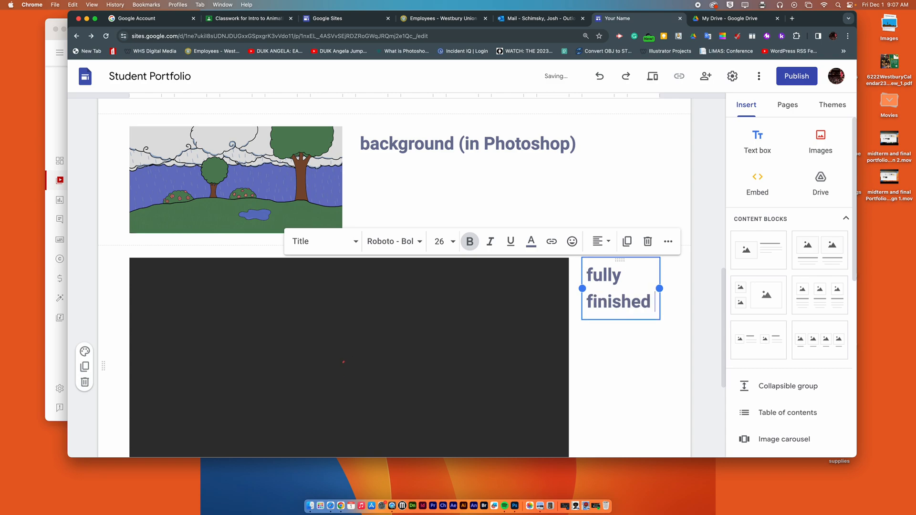
type(" animatio")
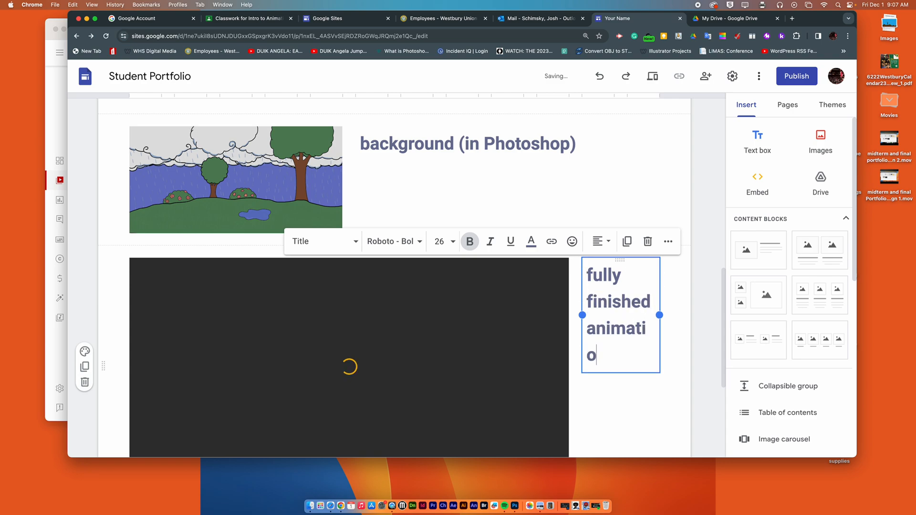
type("n with sound")
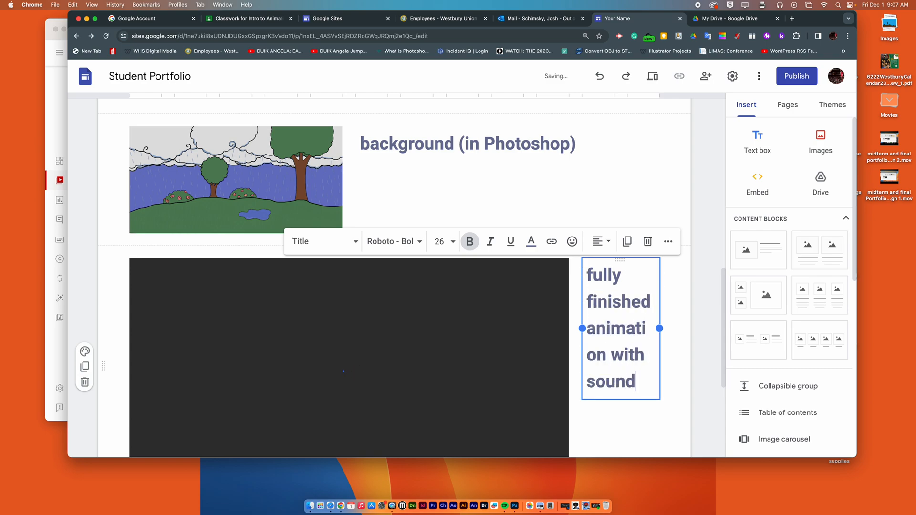
type(" and motion")
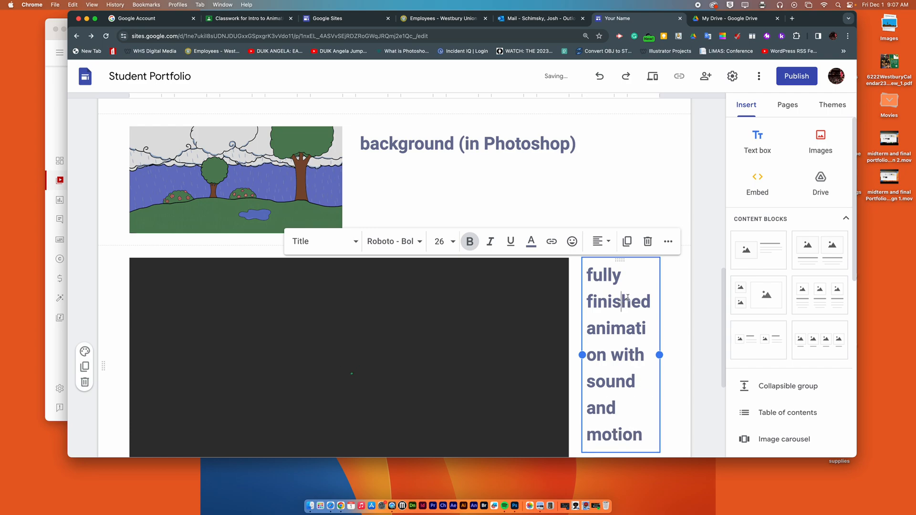
Step: Set the whole video caption to font size 12 and center-align it
key("super+a")
left_click(452, 242)
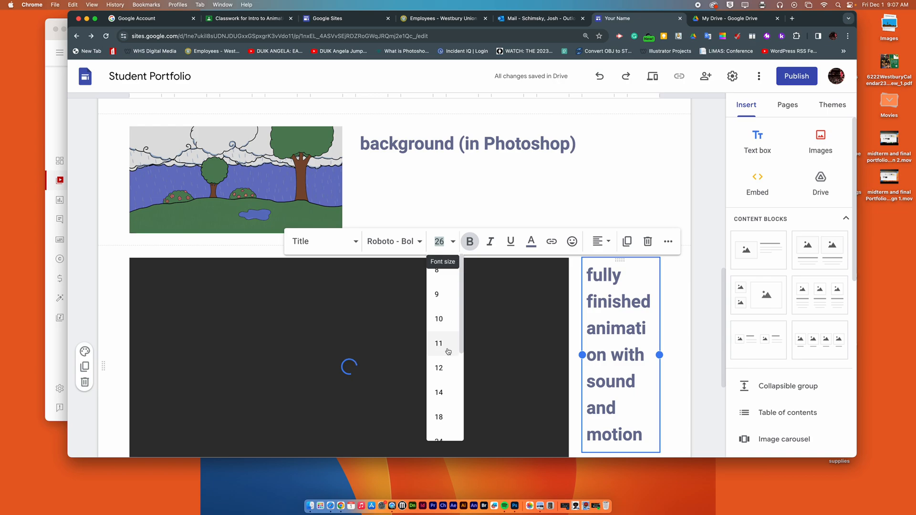
left_click(448, 368)
left_click(602, 241)
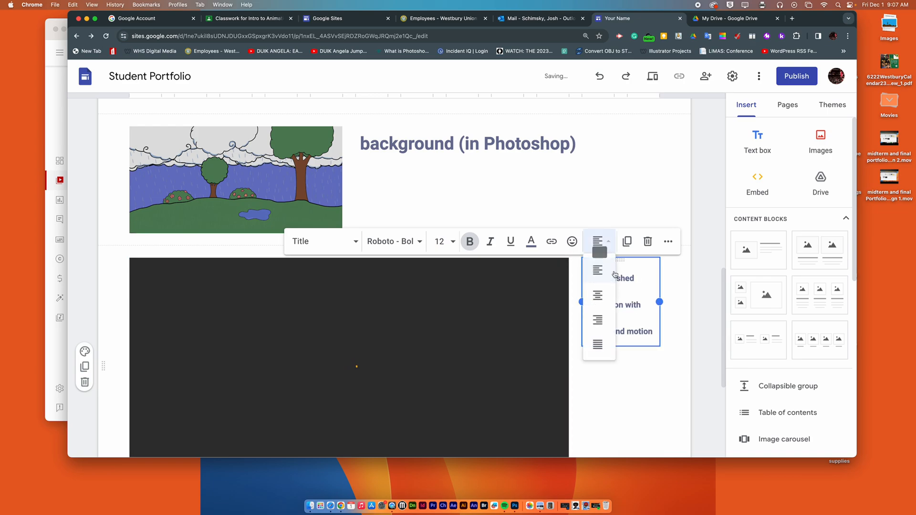
left_click(599, 296)
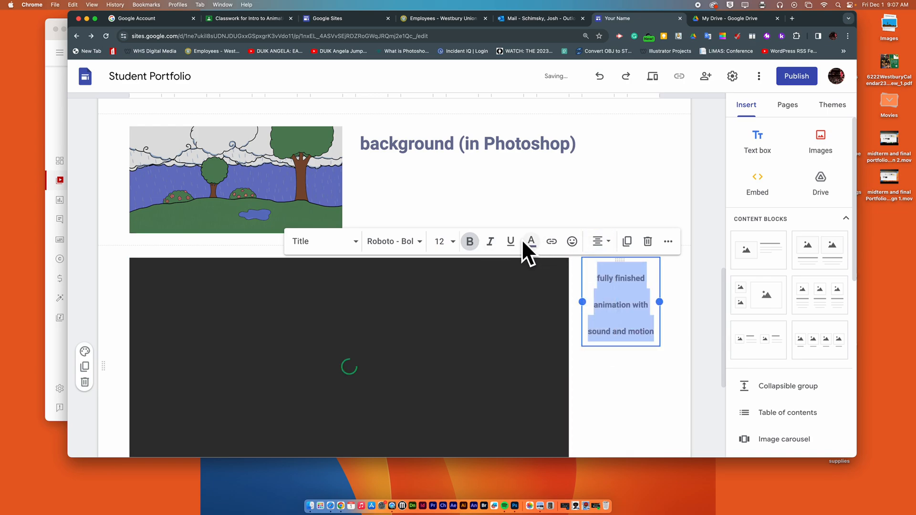
left_click(674, 290)
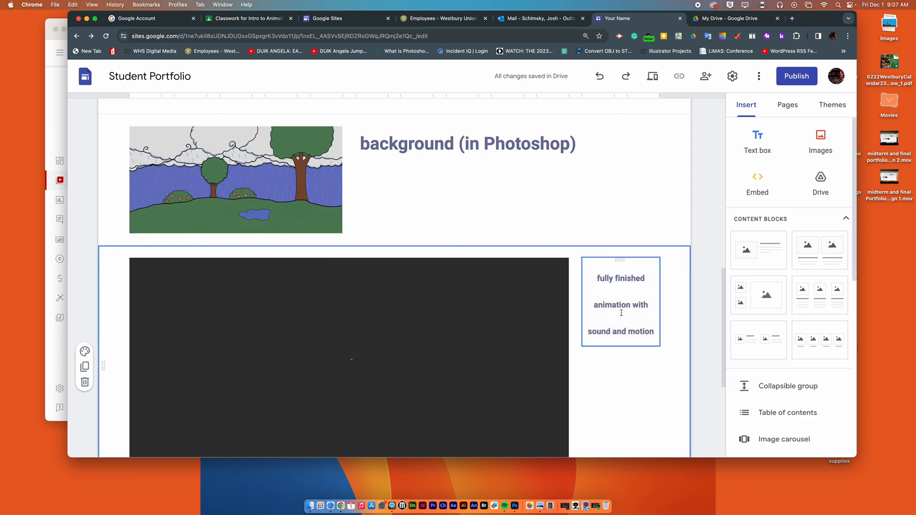
Step: Check My Drive briefly, return to the Project 1 (Mini animation) page and show the site's page list
scroll(726, 303, "down", 2)
scroll(726, 303, "down", 1)
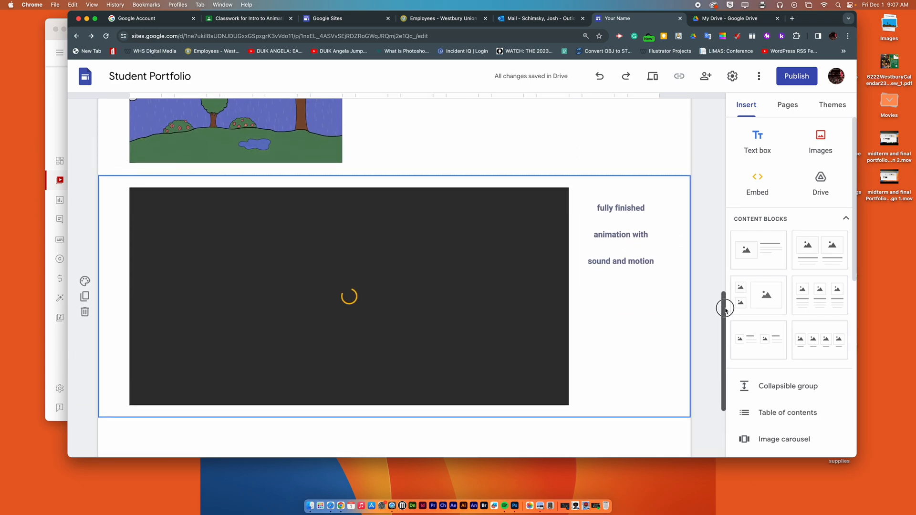
left_click(730, 19)
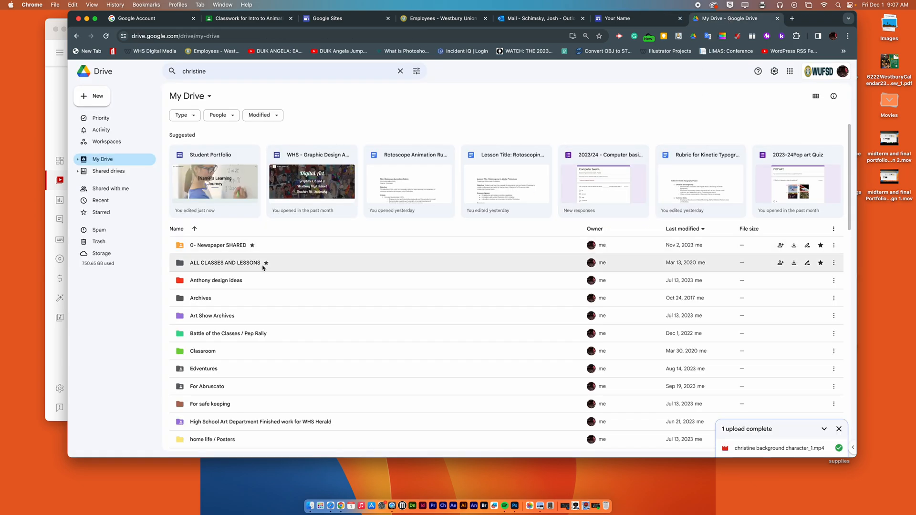
left_click(619, 20)
scroll(463, 238, "up", 15)
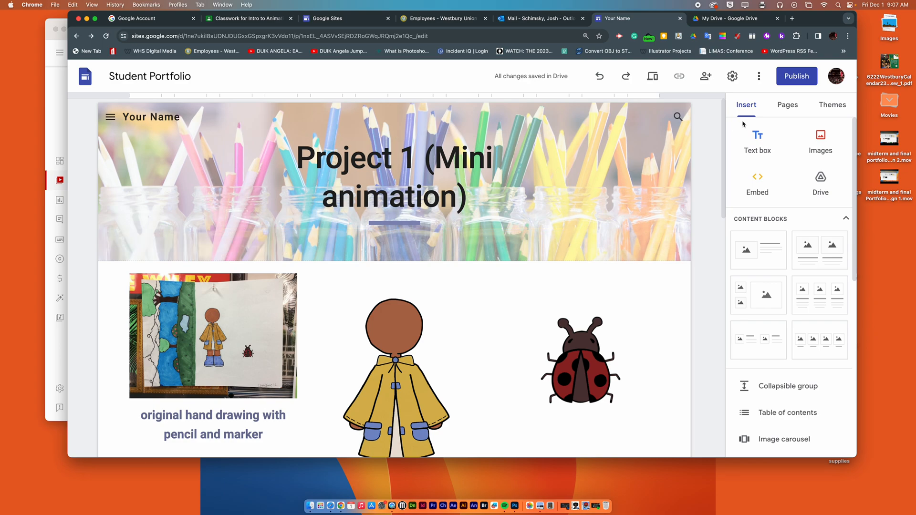
left_click(788, 104)
mouse_move(791, 419)
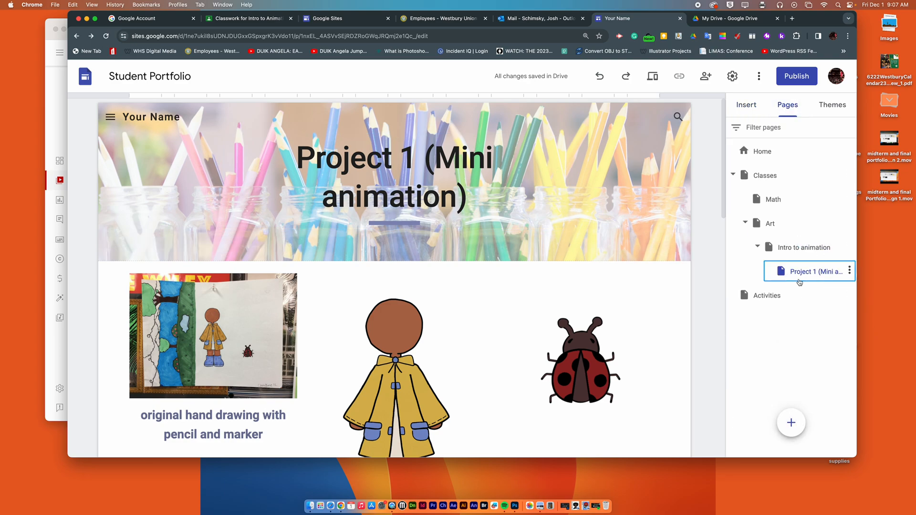
Step: Move the browser window aside to expose Finder and open the background character PSD from Project 1 (Animation) in Photoshop
left_click_drag(723, 210, 696, 213)
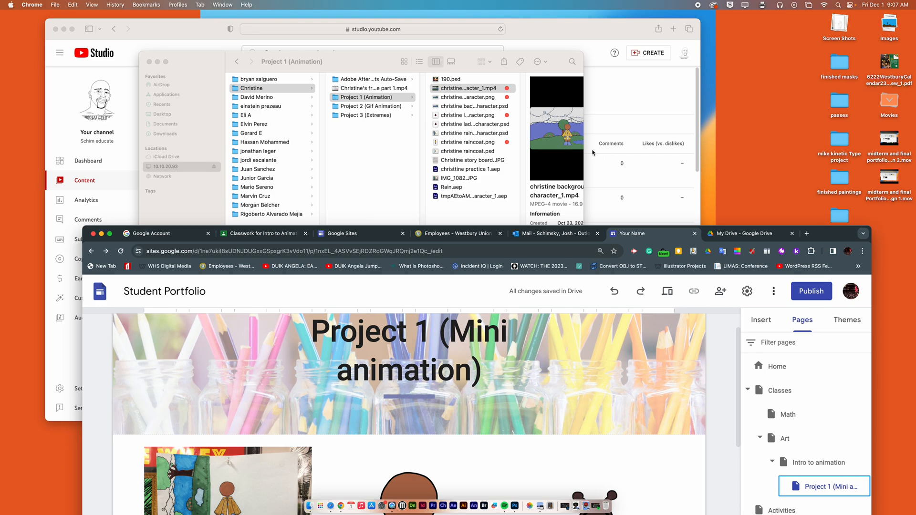
left_click(504, 118)
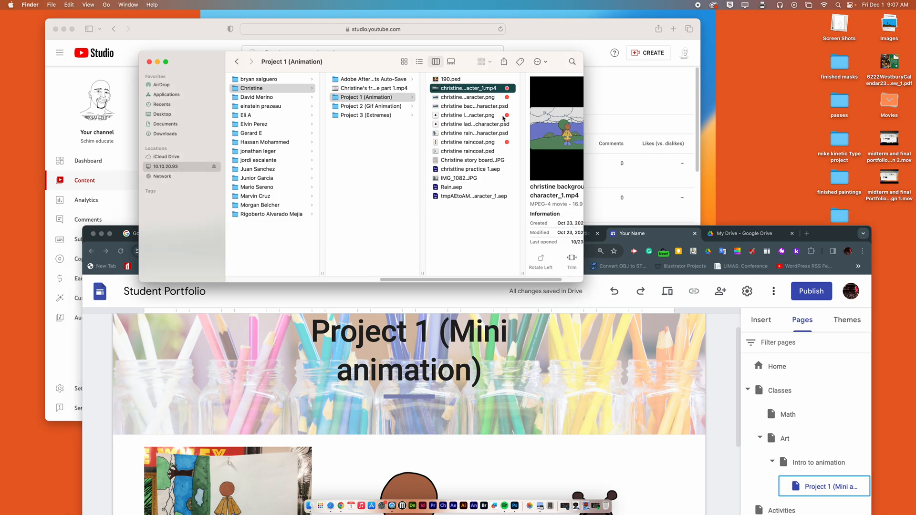
double_click(475, 106)
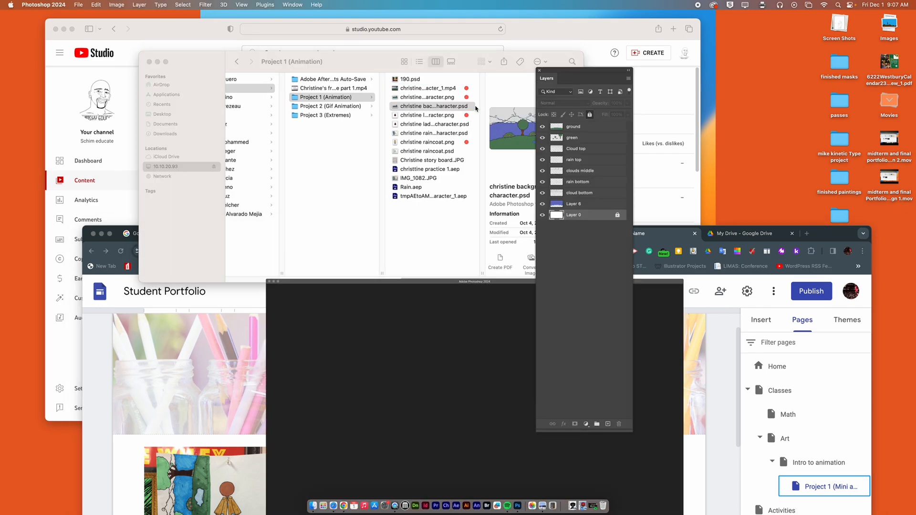
Step: Hide the Cloud top, rain top, clouds middle and rain bottom layers, and move the Layers panel off the artwork
left_click_drag(543, 182, 544, 146)
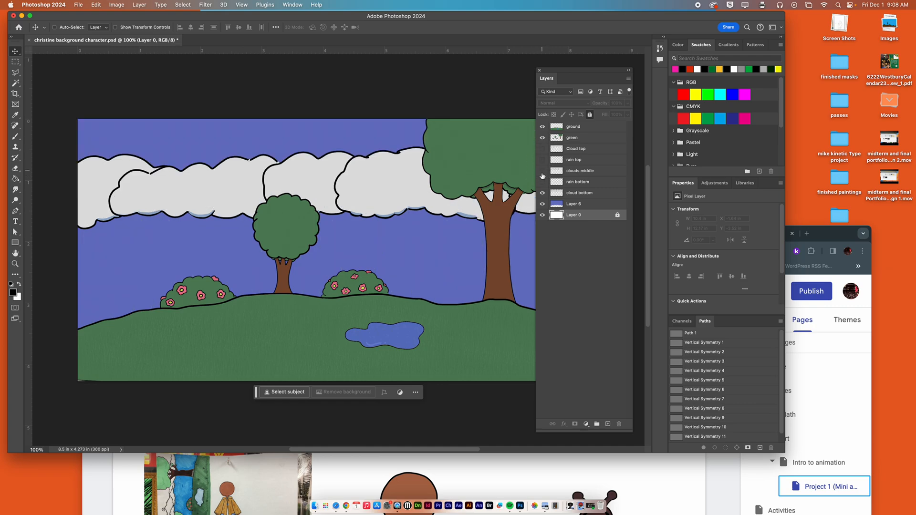
left_click_drag(558, 73, 661, 76)
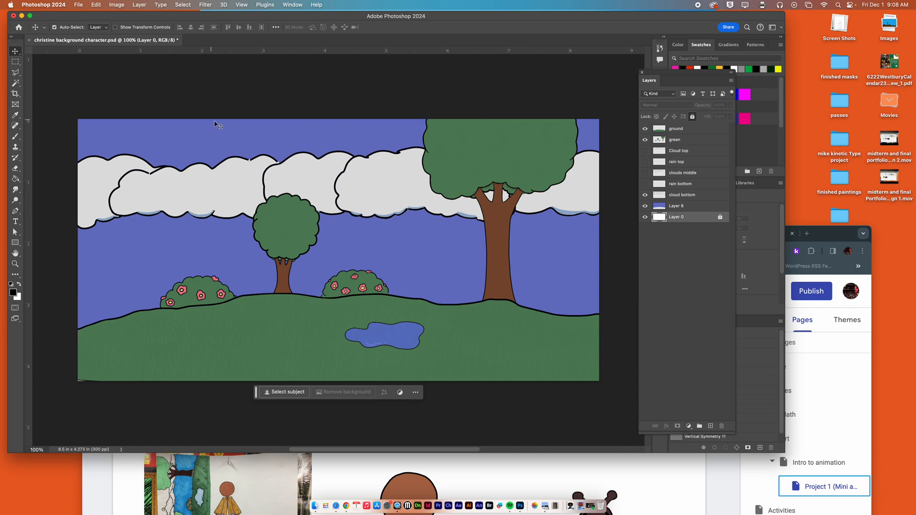
left_click_drag(64, 110, 617, 383)
left_click_drag(905, 469, 914, 418)
Step: Close the background character PSD, minimize Photoshop and return to the top of the Project 1 page in the portfolio site
left_click(29, 40)
left_click(465, 197)
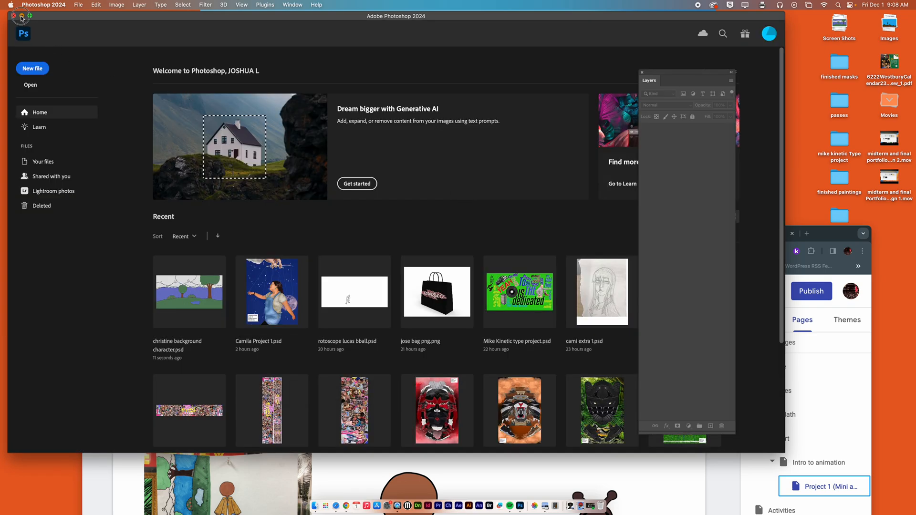
left_click(22, 16)
double_click(834, 236)
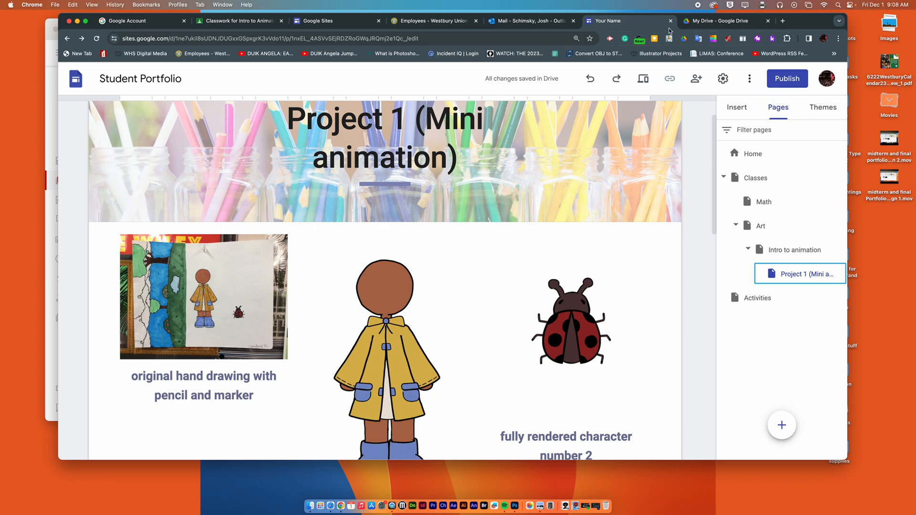
scroll(713, 209, "down", 1)
left_click_drag(713, 209, 689, 108)
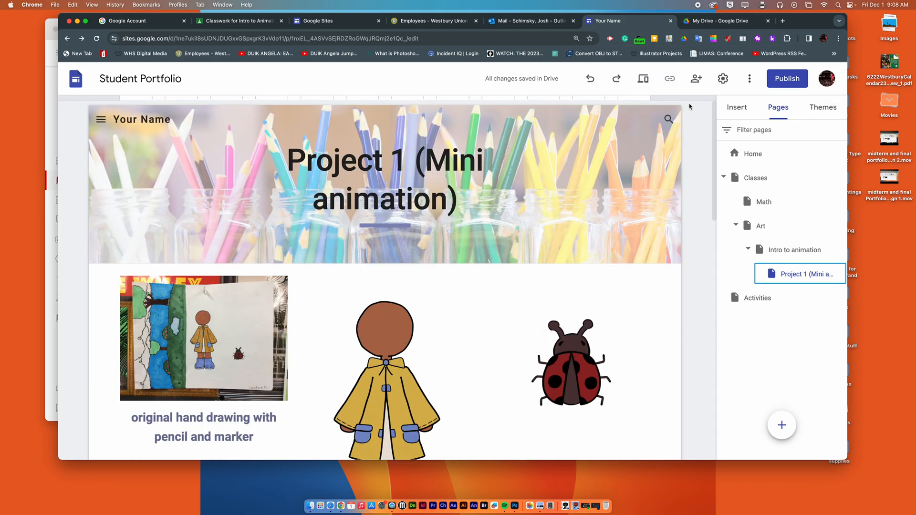
Step: Preview the site, review the Project 1 (Mini animation) and Intro to animation pages, and exit the preview on Intro to animation
left_click(643, 80)
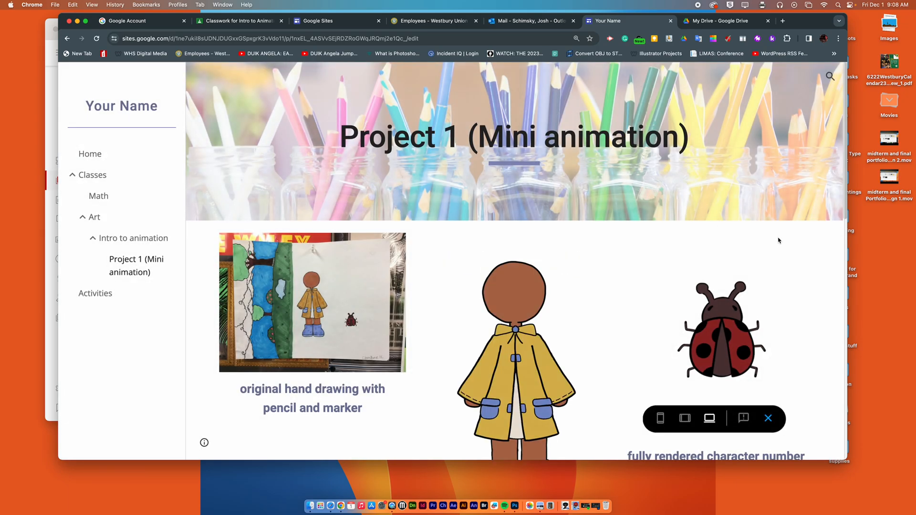
scroll(778, 239, "down", 10)
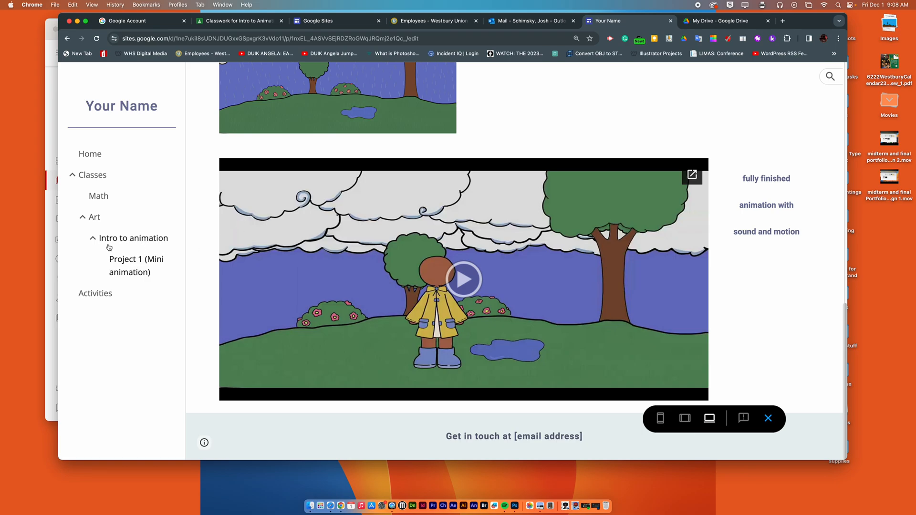
scroll(368, 291, "up", 10)
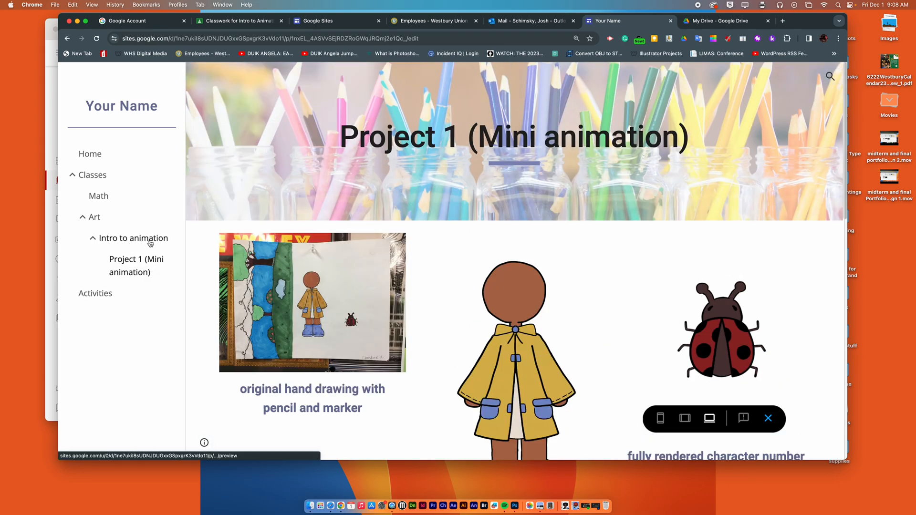
left_click(130, 243)
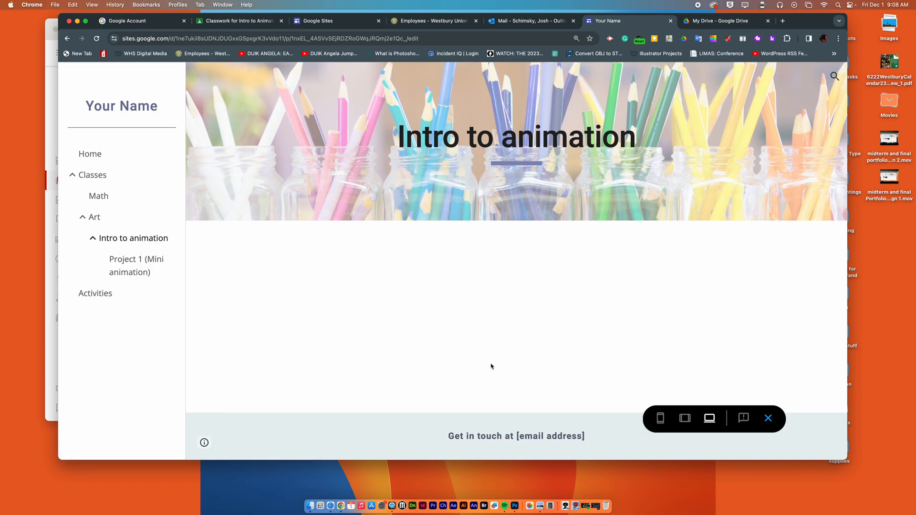
left_click(125, 262)
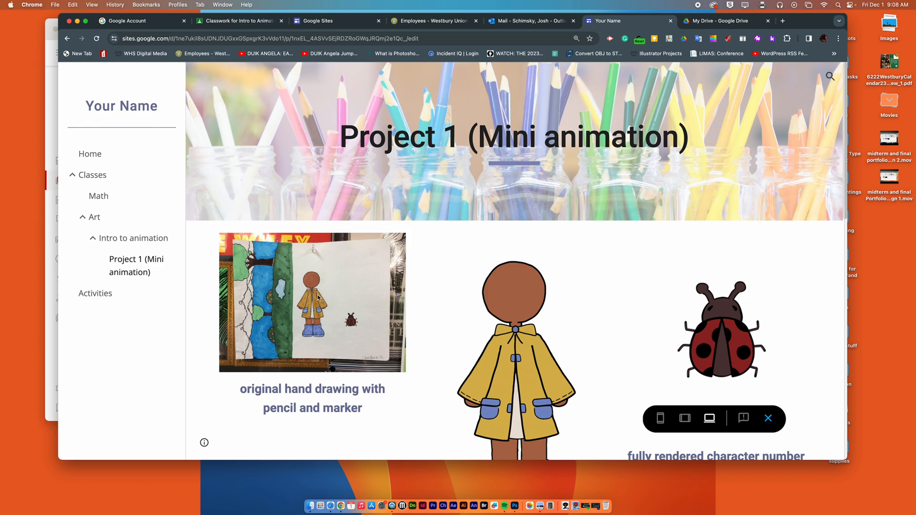
left_click(149, 241)
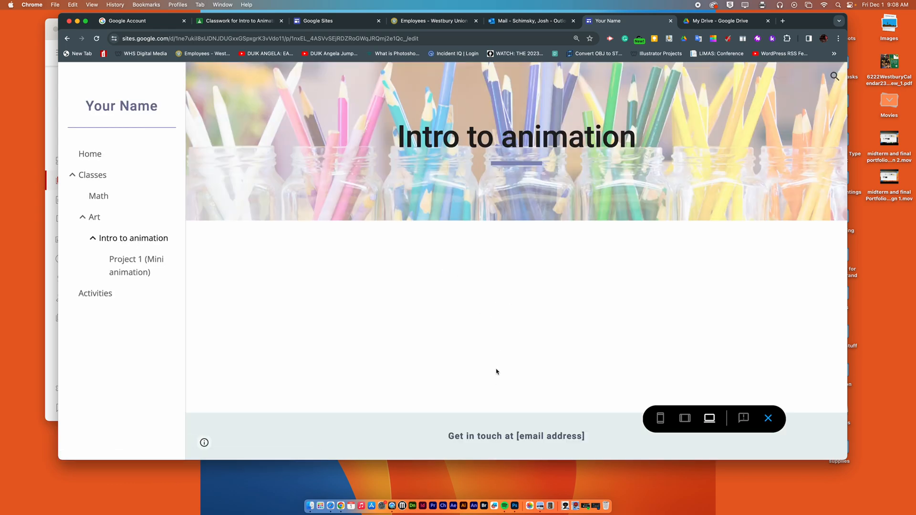
left_click(771, 425)
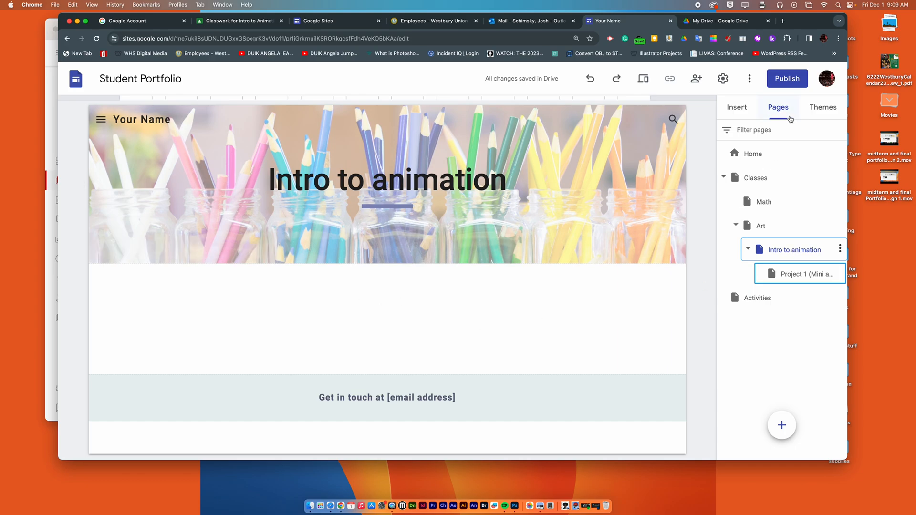
Step: Add a text box to the Intro to animation page containing a link to the Project 1 (Mini animation) page
left_click(751, 109)
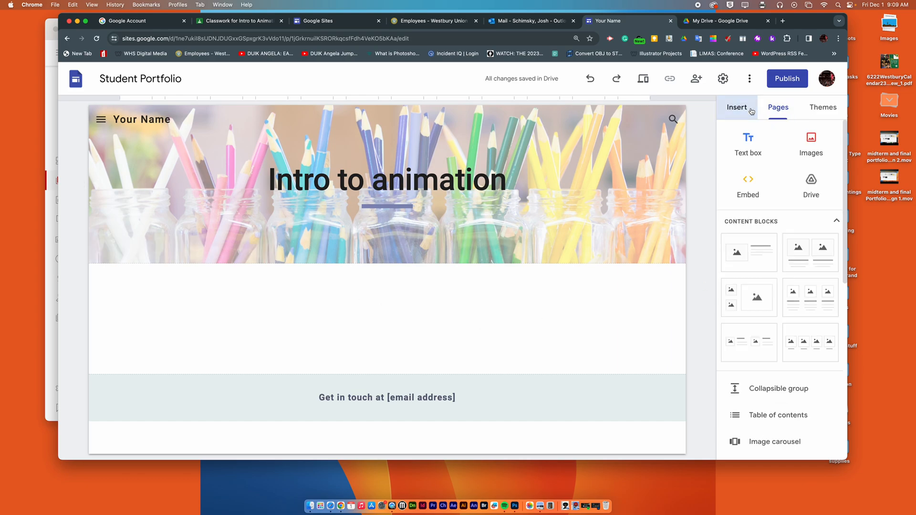
left_click(748, 144)
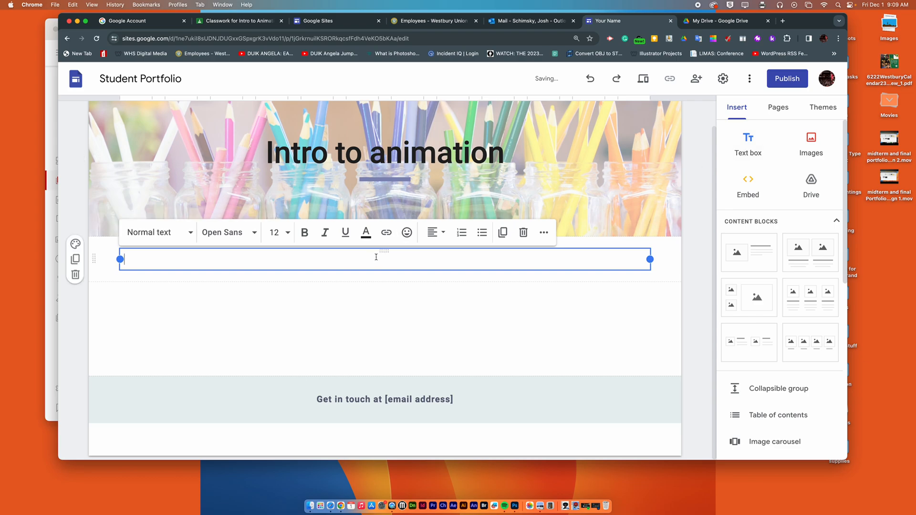
left_click(388, 234)
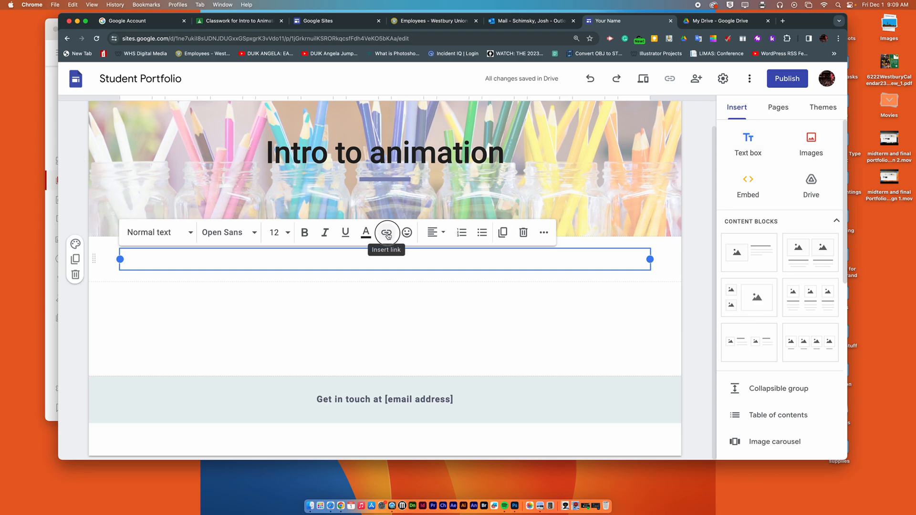
scroll(263, 381, "down", 2)
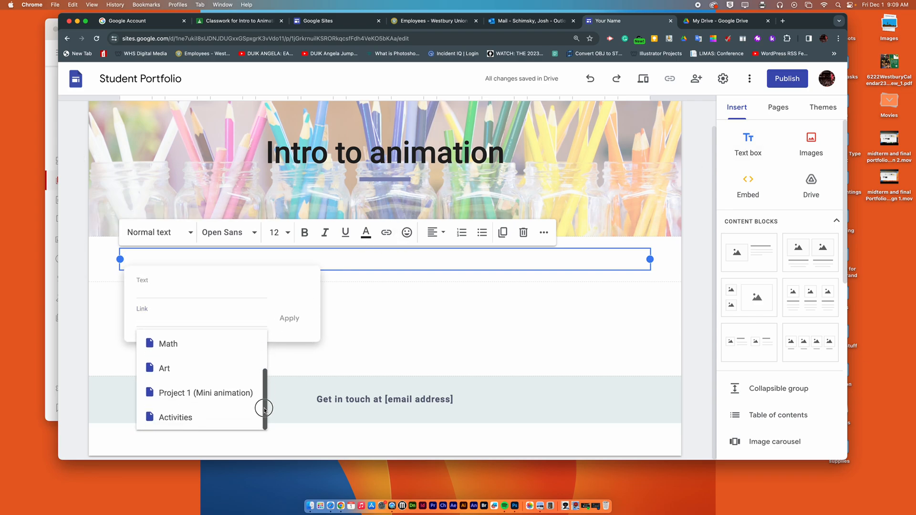
left_click(211, 392)
left_click(289, 318)
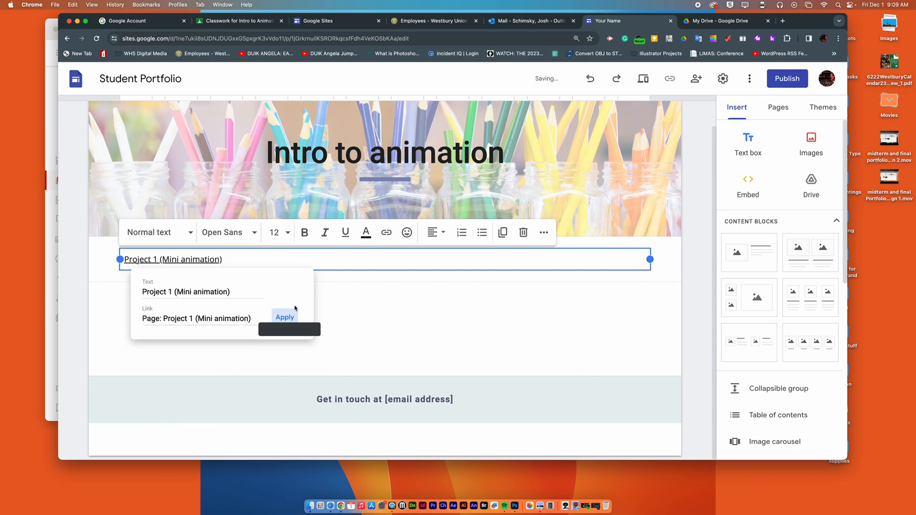
Step: Format the Project 1 (Mini animation) link text as size 24, centered and bold
left_click_drag(235, 260, 198, 261)
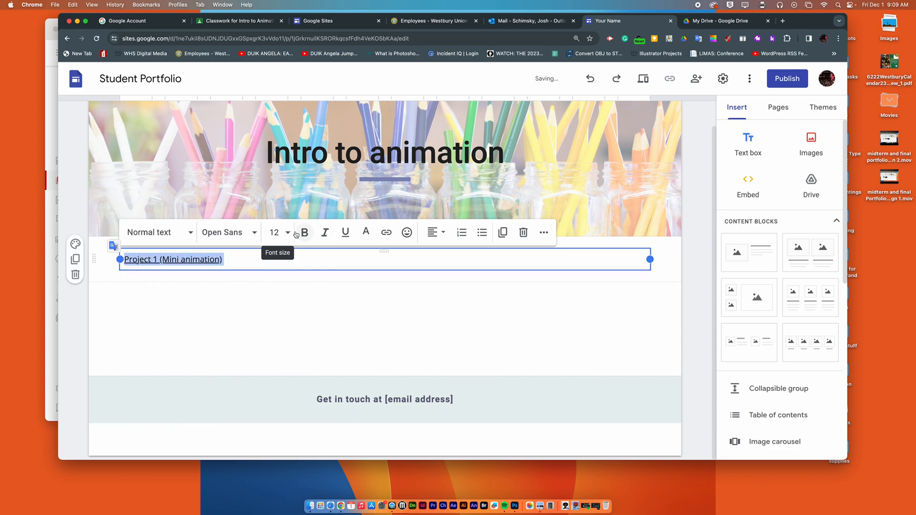
left_click(274, 232)
left_click(276, 431)
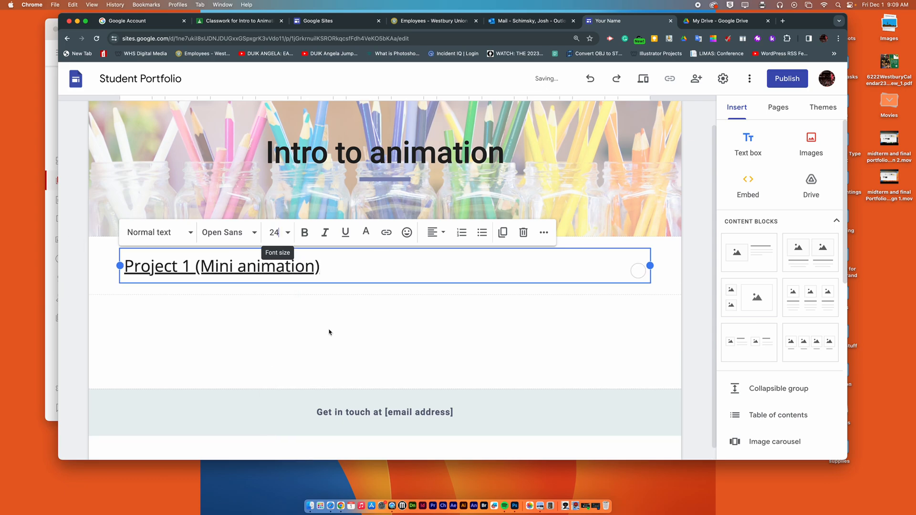
left_click(435, 234)
left_click(434, 287)
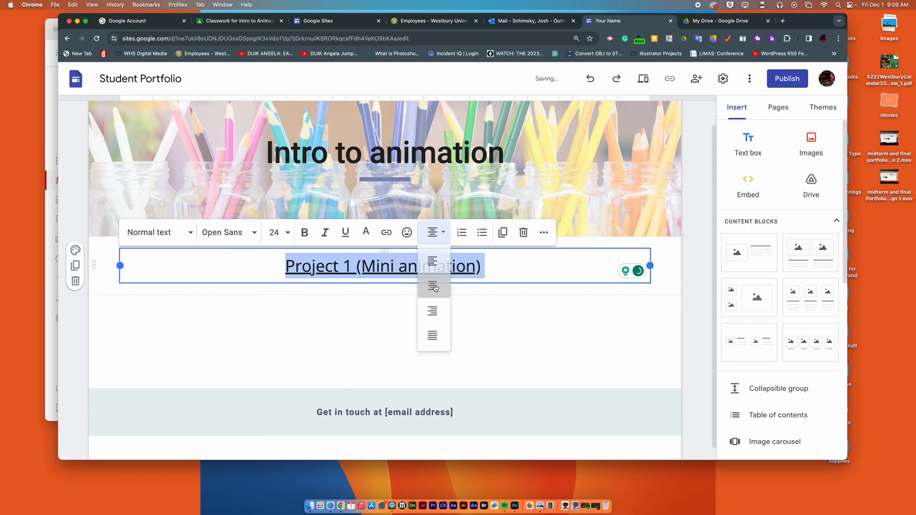
left_click(306, 233)
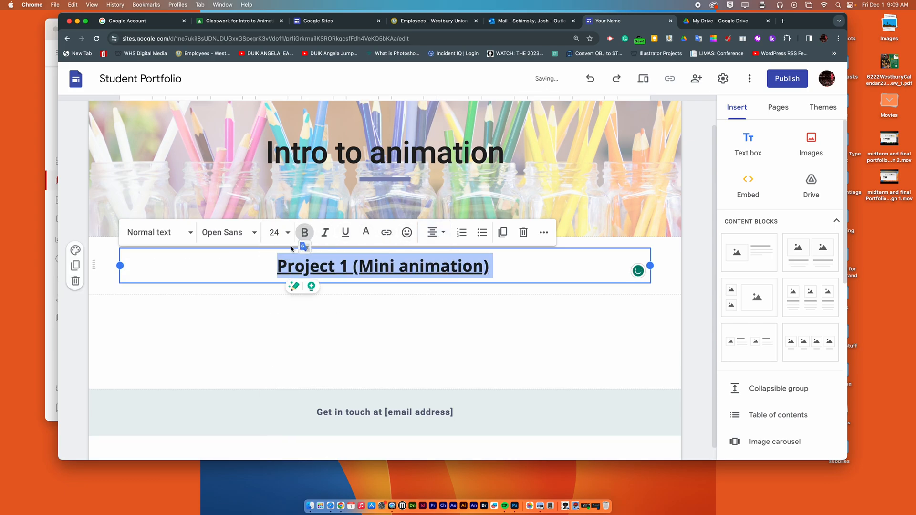
Step: Preview the site, follow the new link from Intro to animation to the Project 1 page, and exit the preview
left_click(642, 83)
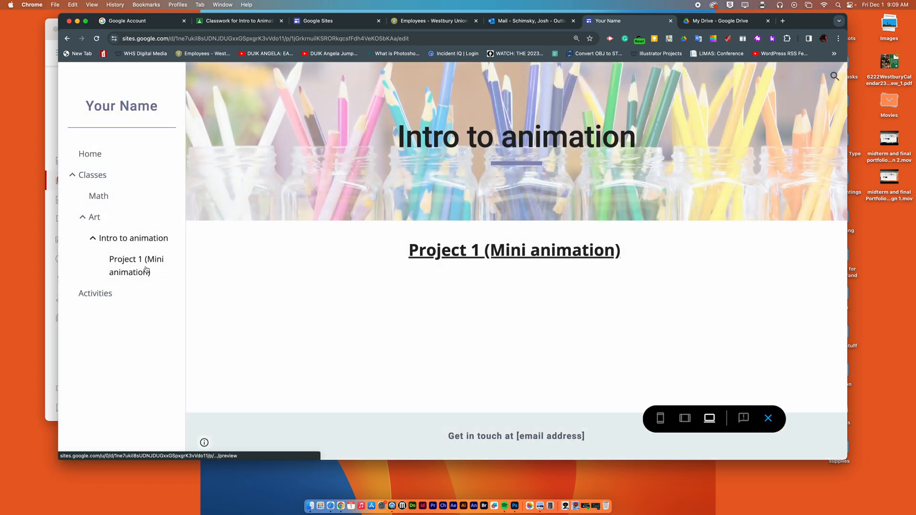
left_click(518, 250)
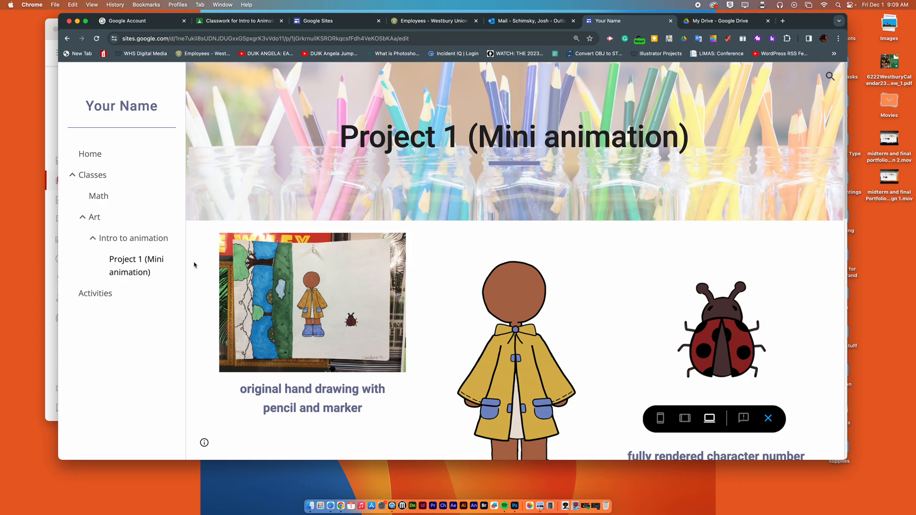
left_click(769, 419)
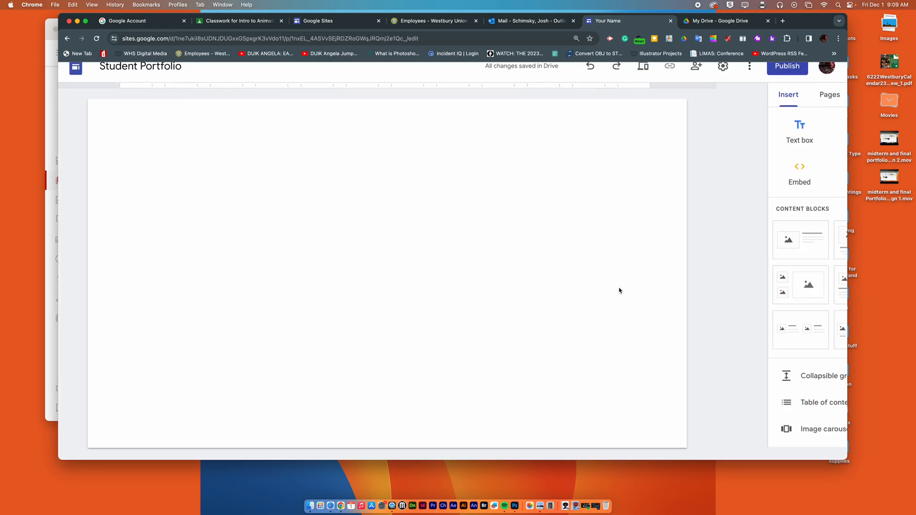
Step: Publish the site under the web address your-name, viewable by anyone at Westbury UFSD
left_click(787, 80)
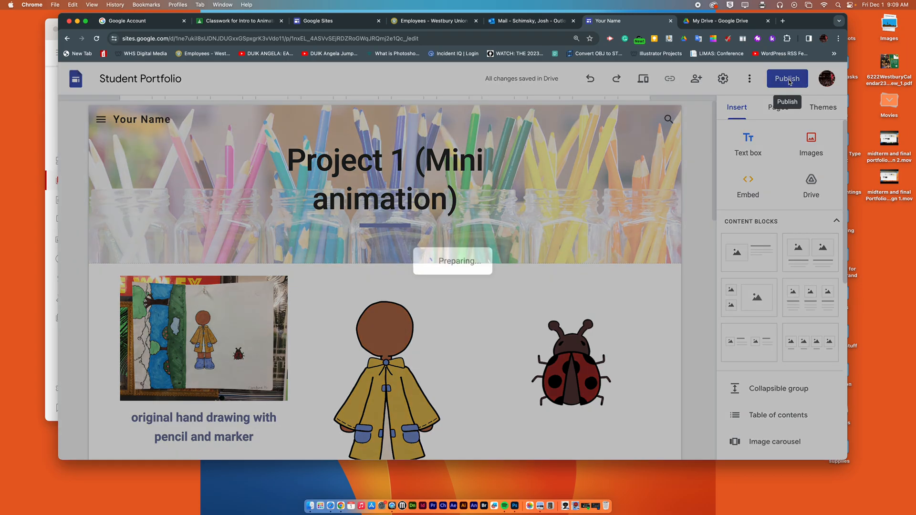
left_click_drag(404, 232, 317, 225)
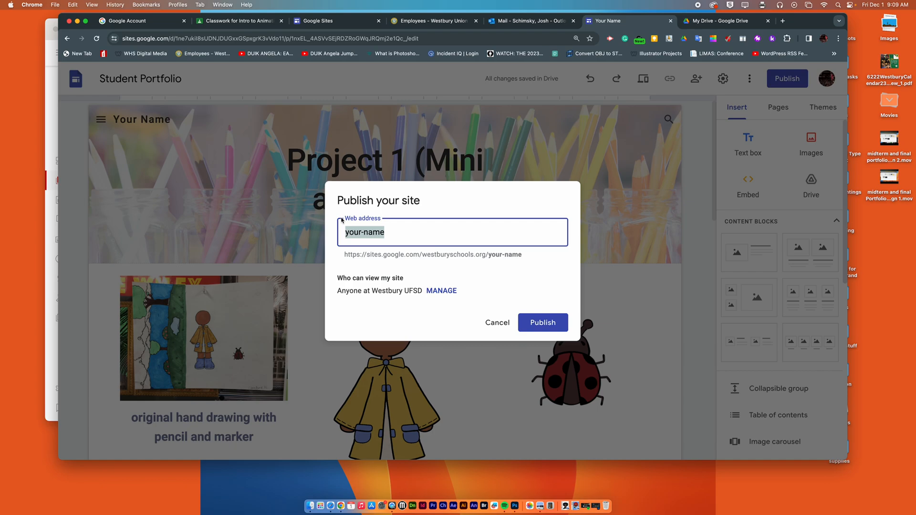
left_click(537, 320)
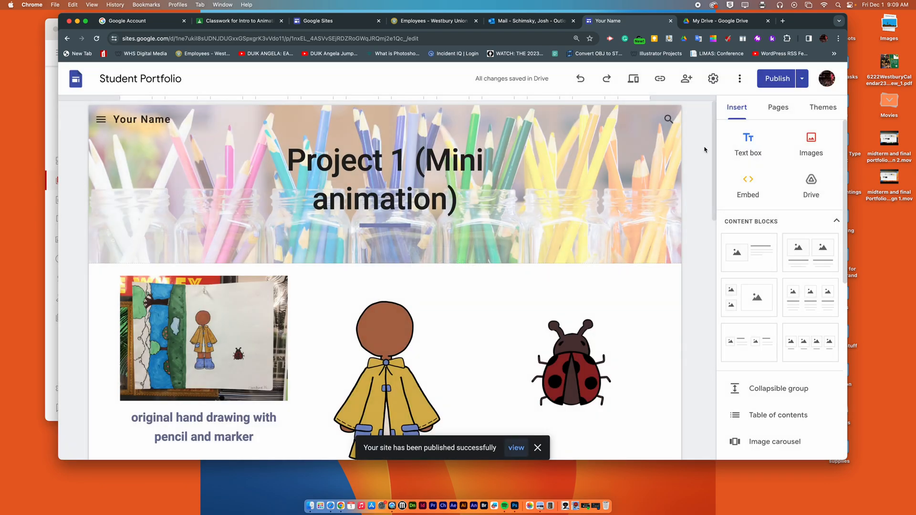
Step: Copy the published site link from the site's sharing settings and close them
left_click(686, 79)
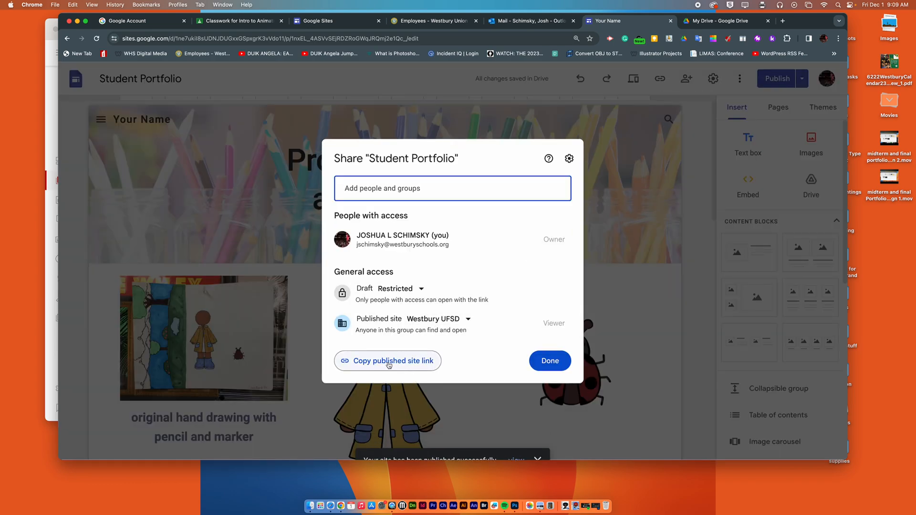
left_click(400, 362)
left_click(550, 361)
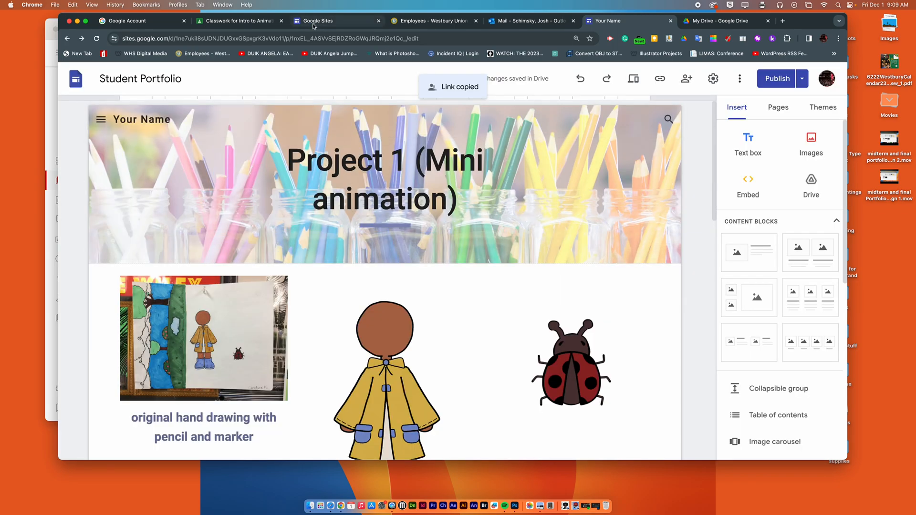
Step: Switch to Google Classroom, expand the My Portfolio (Quarters 1 & 2) assignment to review it, and return to the portfolio site
left_click(253, 21)
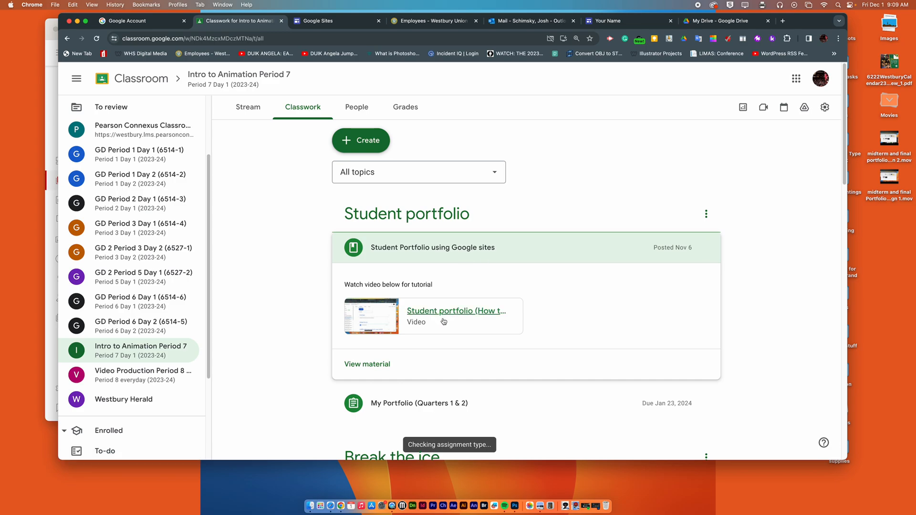
left_click(454, 405)
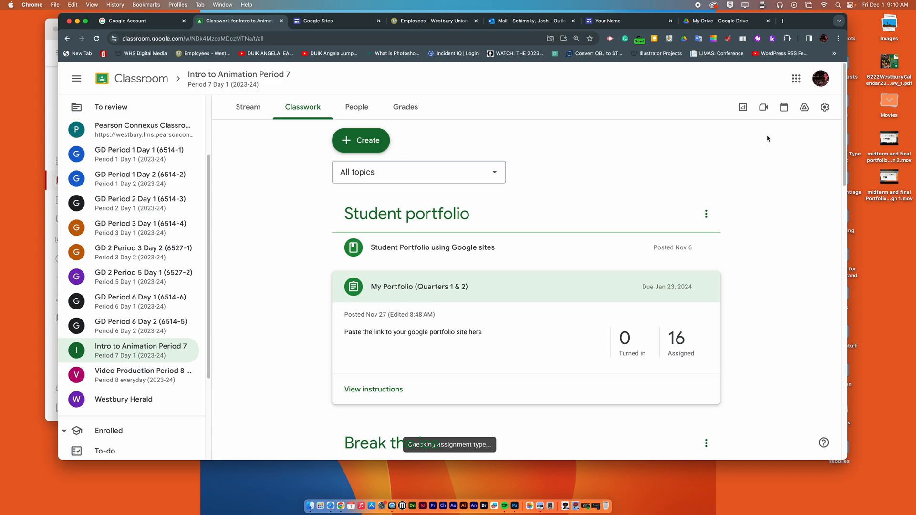
left_click(616, 21)
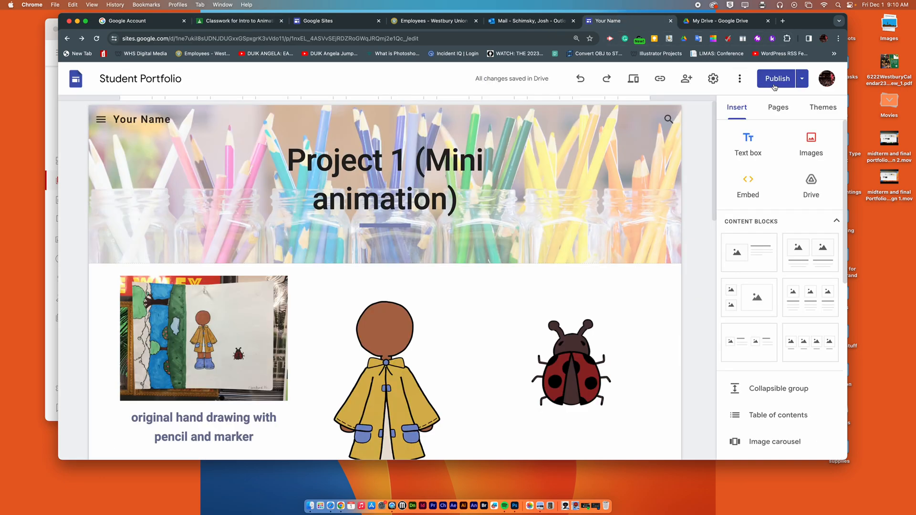